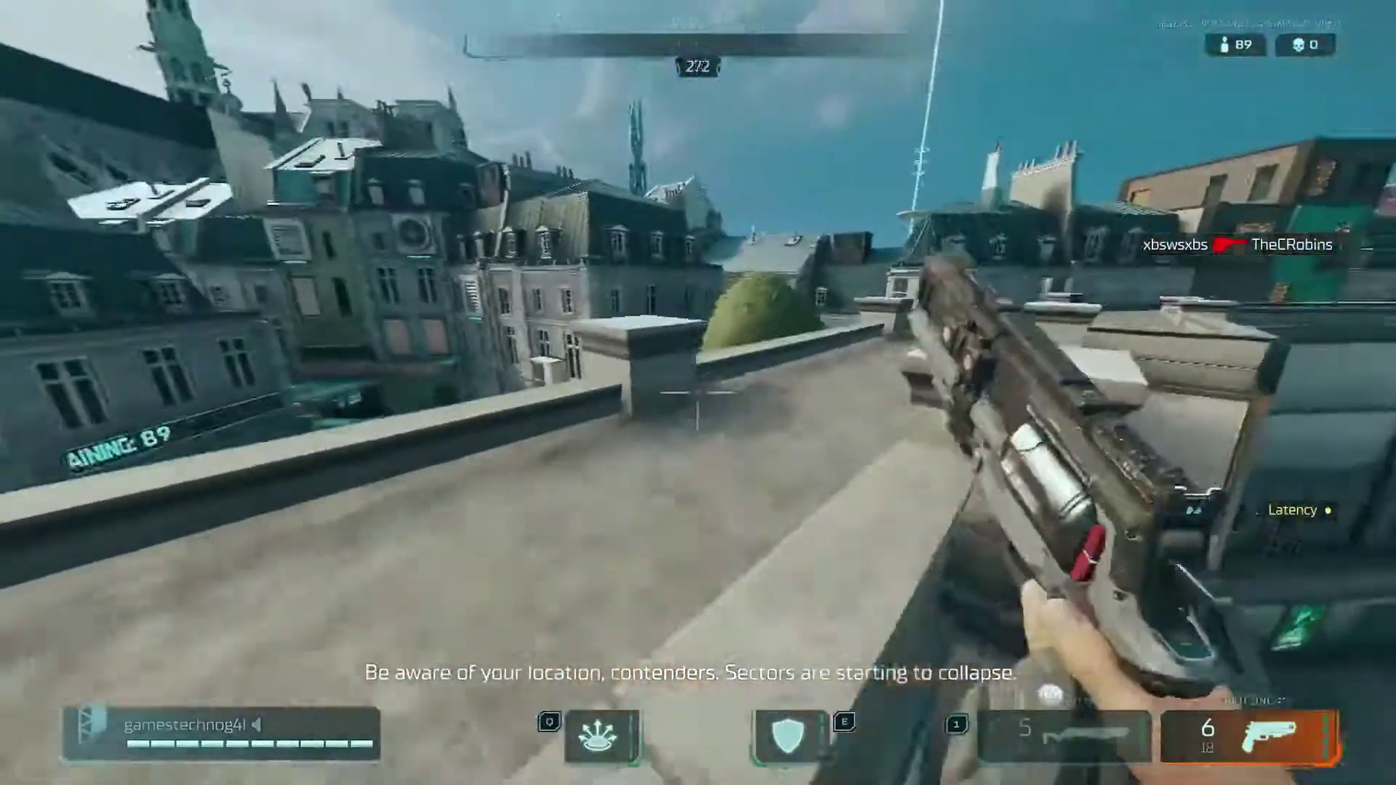
{"action": "key", "text": "w"}
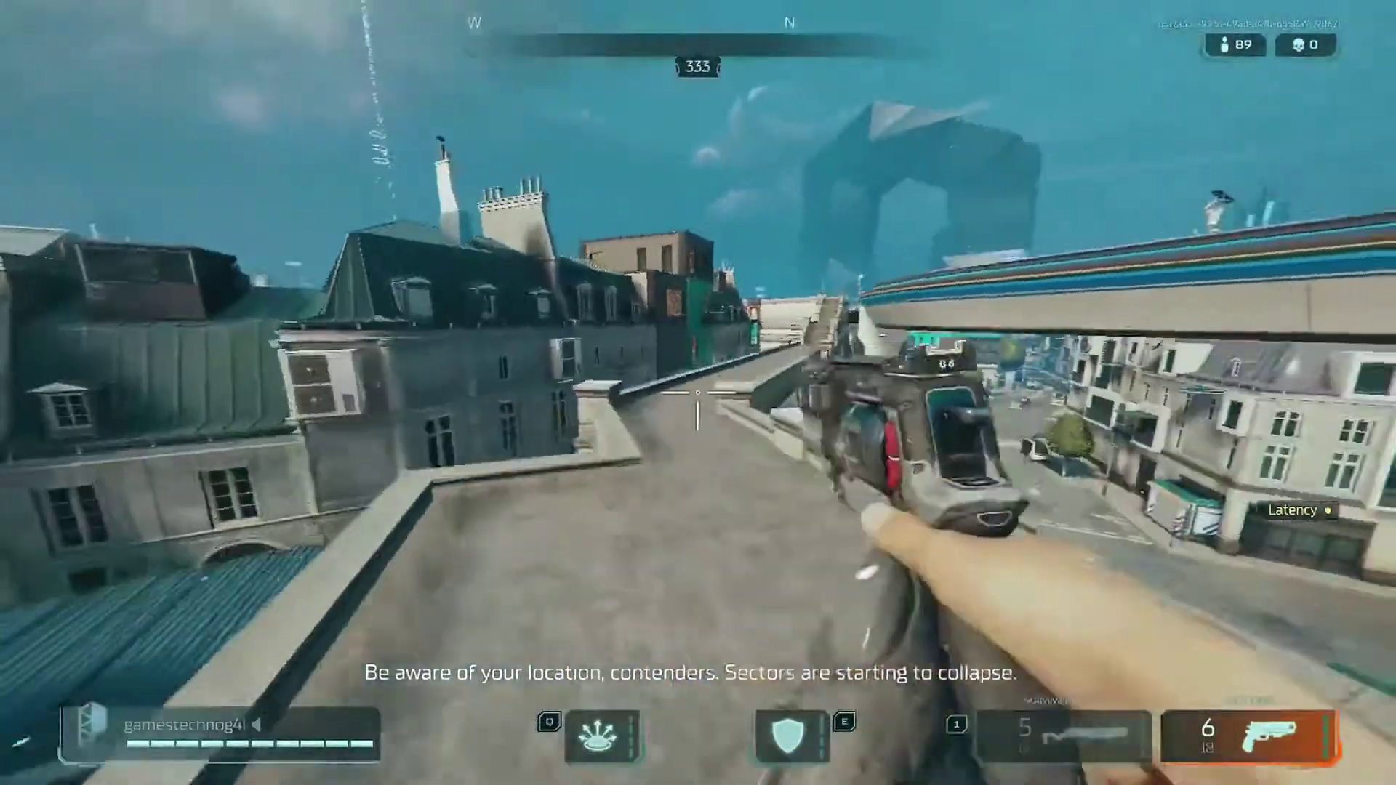
{"action": "key", "text": "w"}
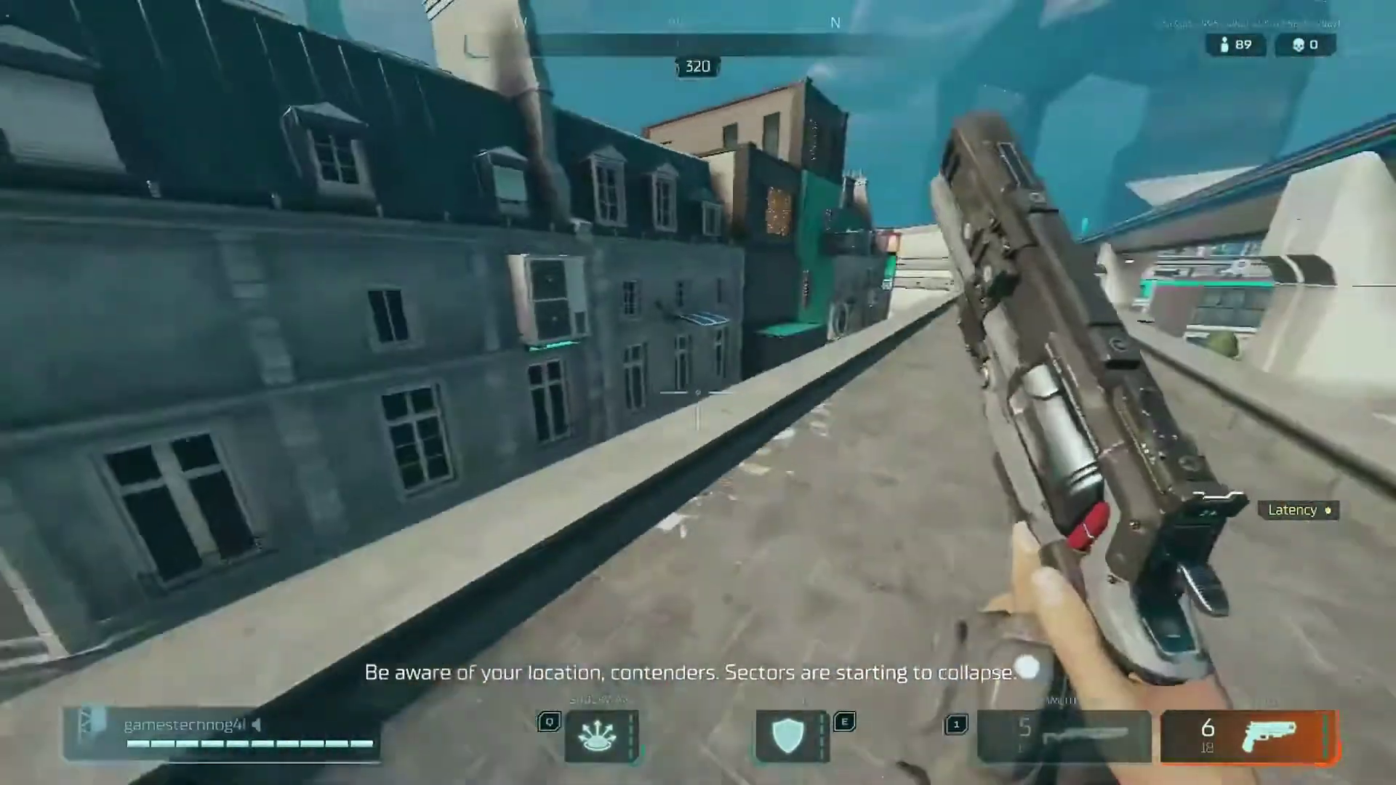
{"action": "key", "text": "1"}
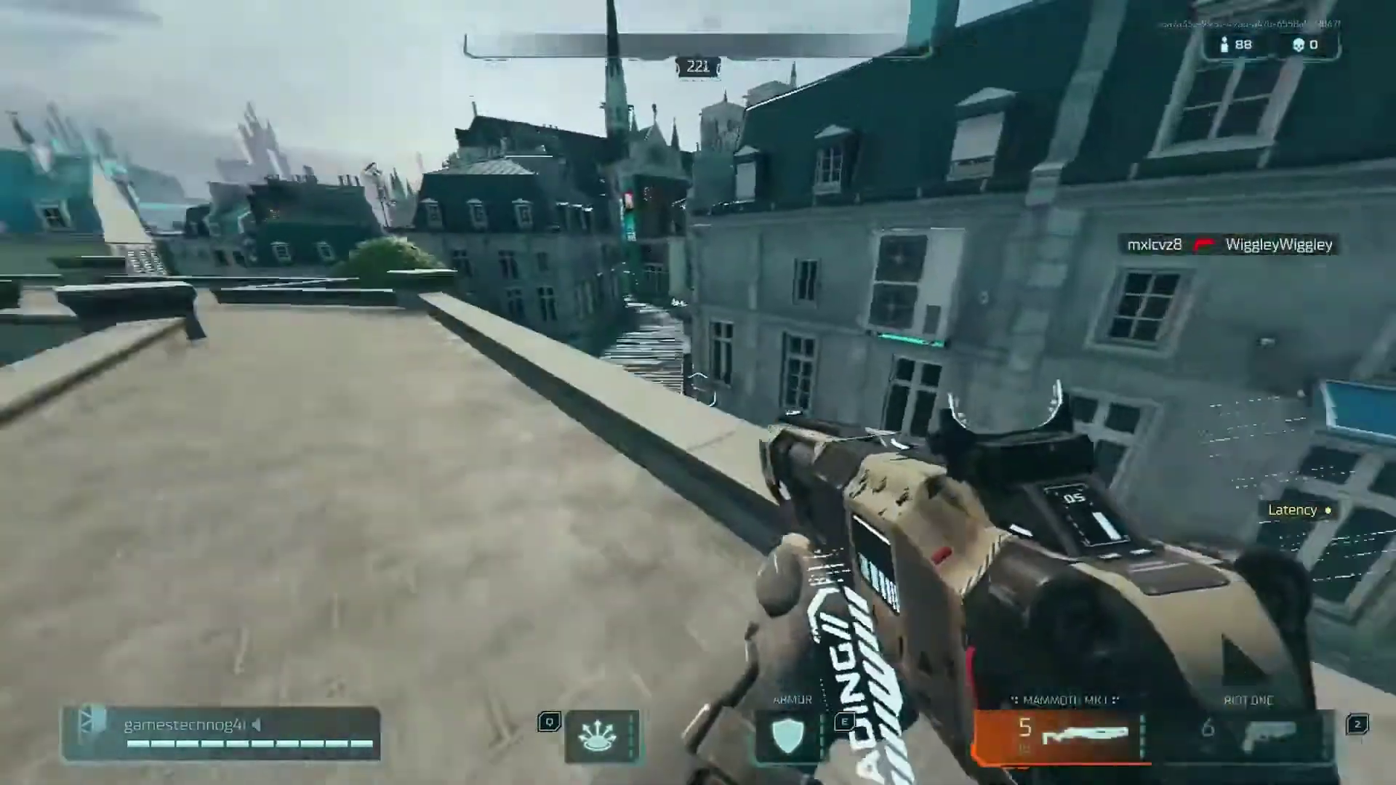
{"action": "key", "text": "w"}
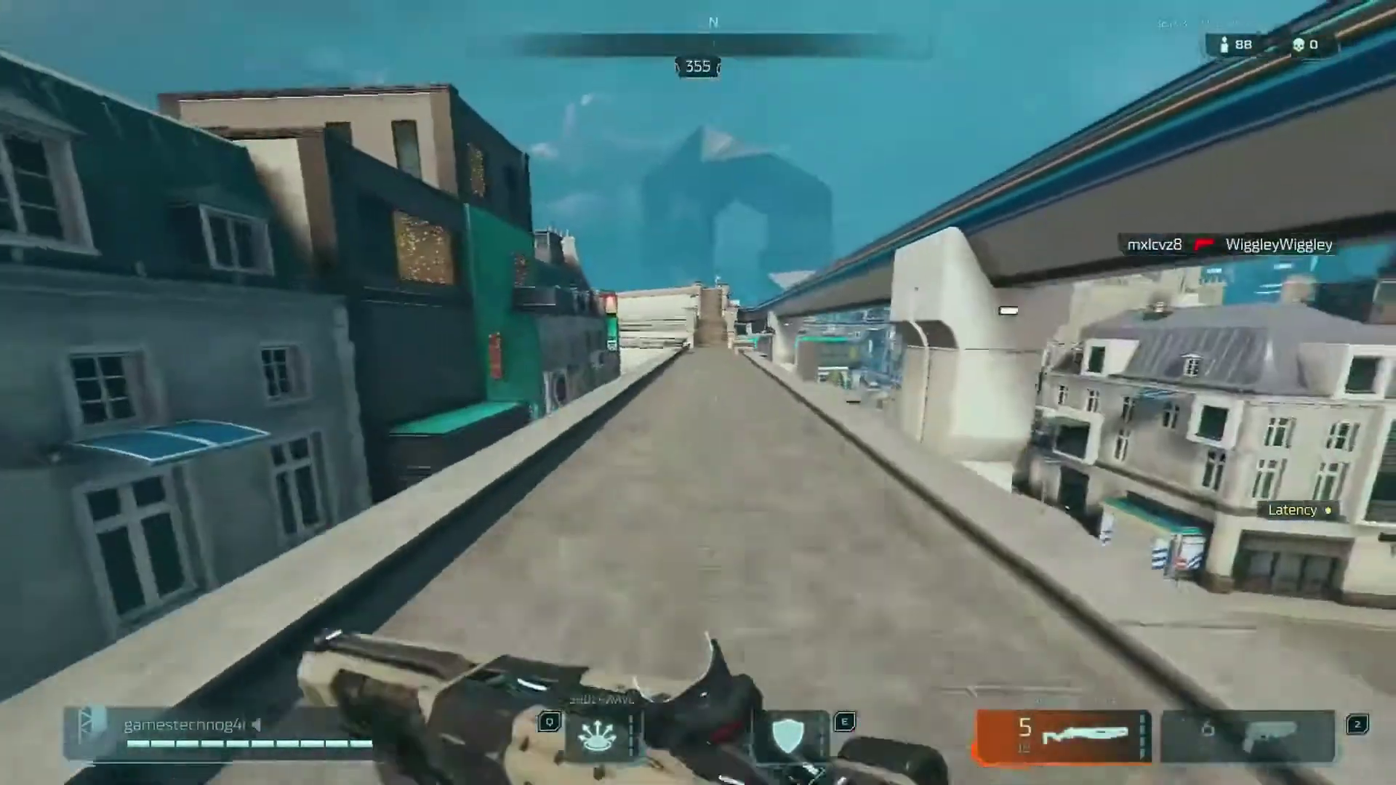
{"action": "key", "text": "2"}
{"action": "key", "text": "w"}
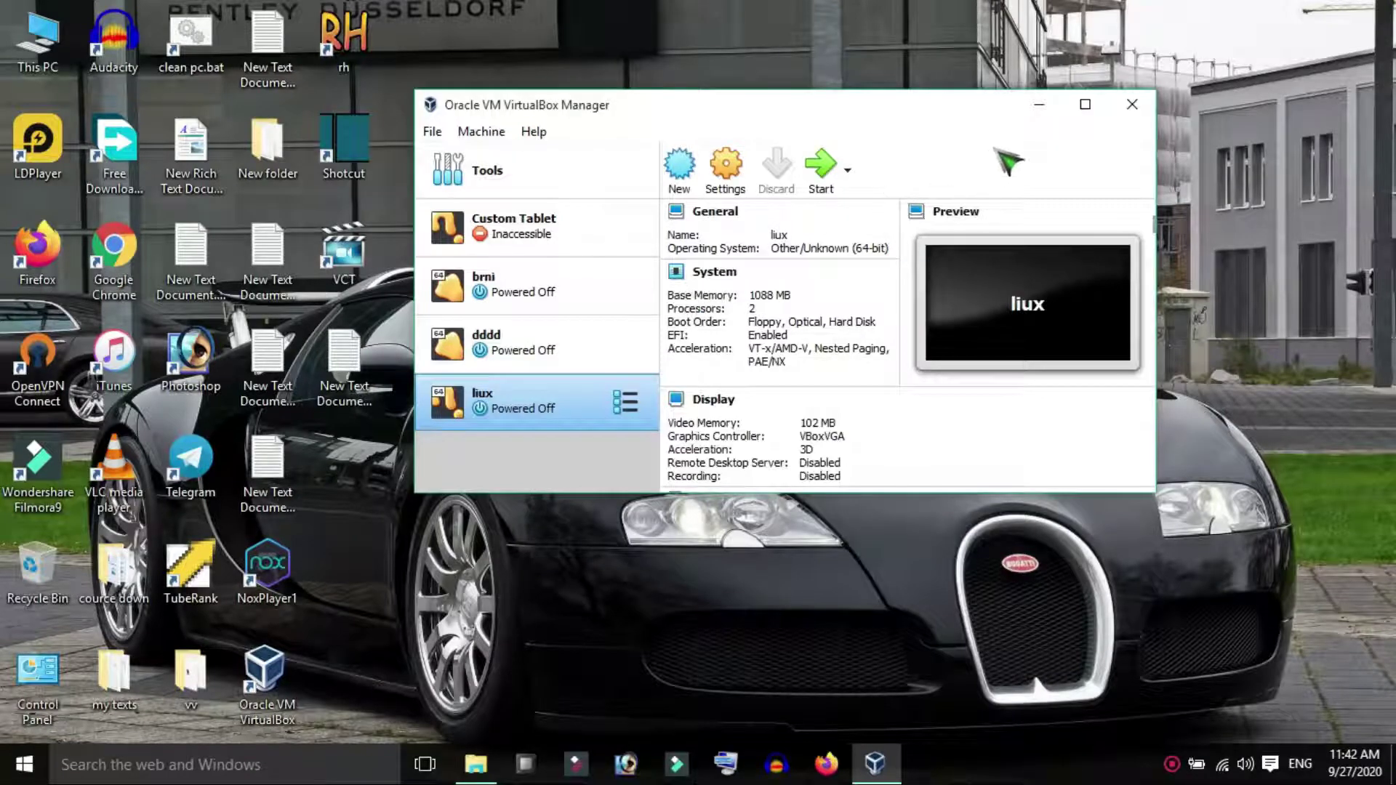
Start creating a new virtual machine with type Linux and version Linux 2.6 / 3.x / 4.x (64-bit)
{"action": "left_click", "coordinate": [1085, 104]}
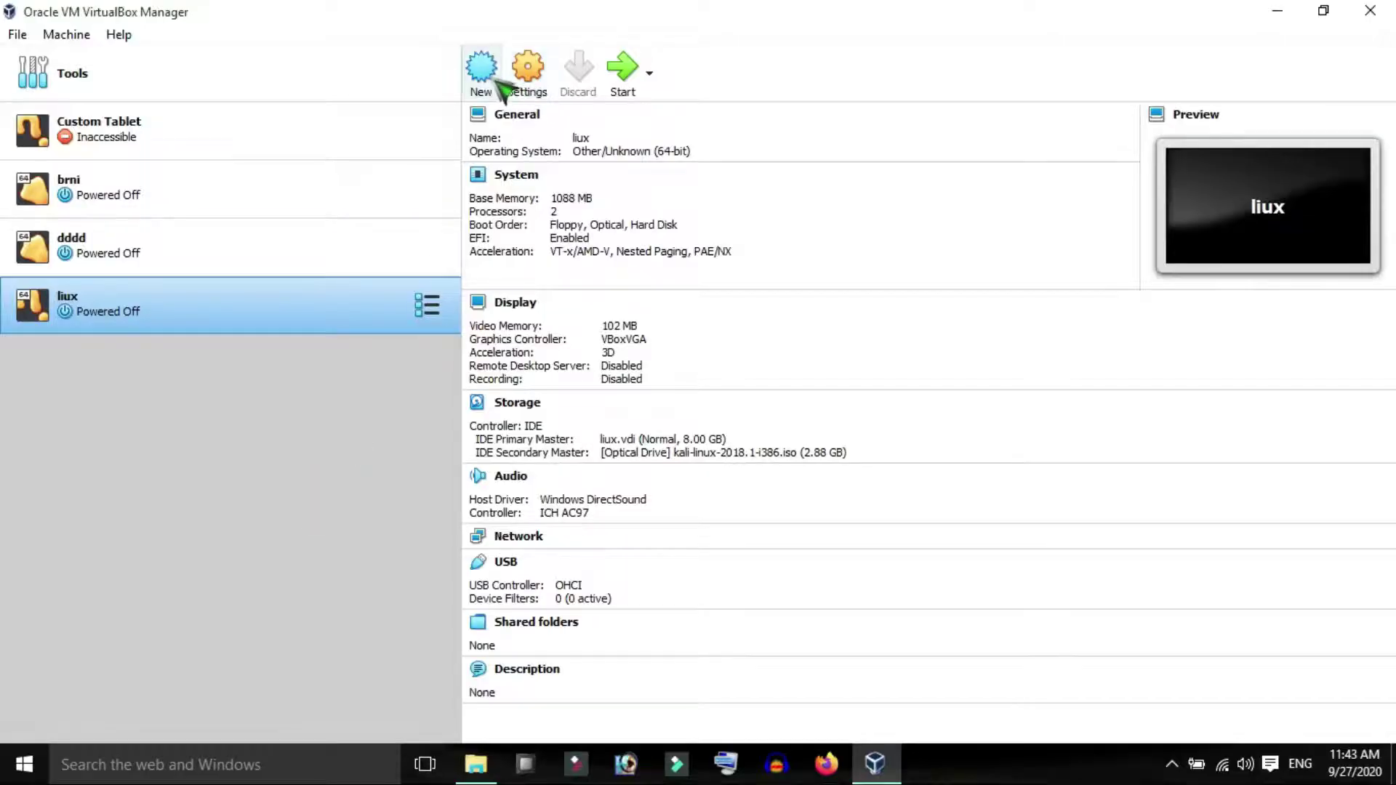
{"action": "left_click", "coordinate": [497, 82]}
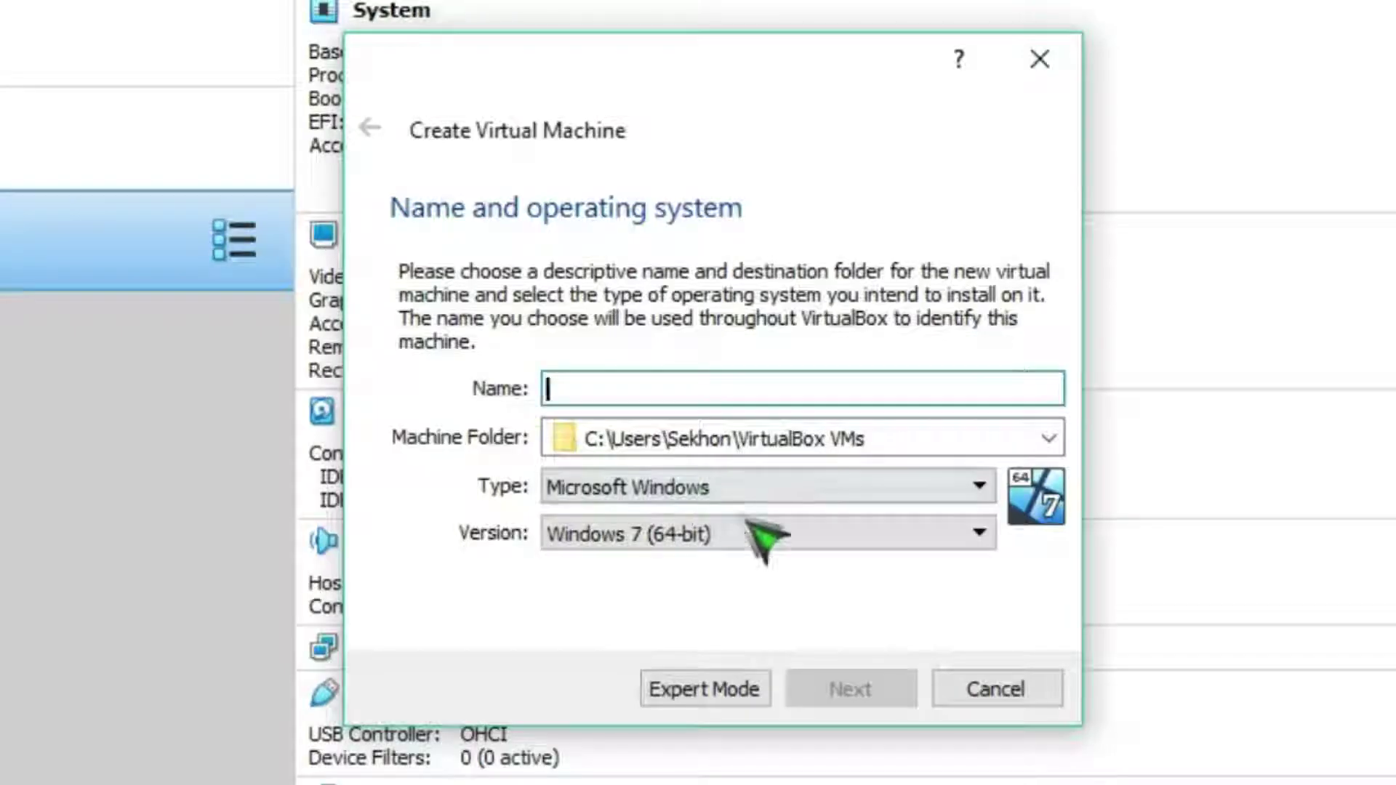
{"action": "left_click", "coordinate": [729, 445]}
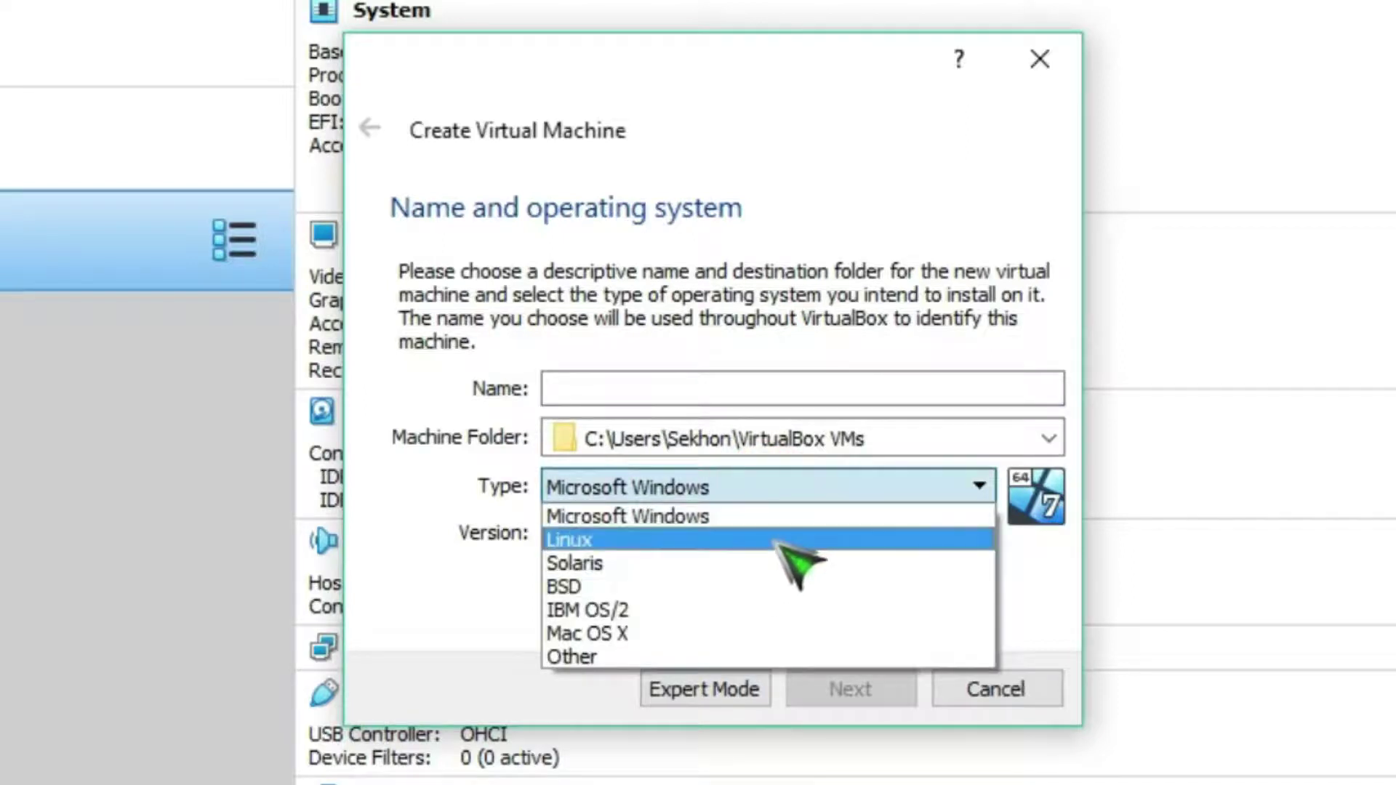
{"action": "left_click", "coordinate": [772, 540]}
{"action": "left_click", "coordinate": [765, 535]}
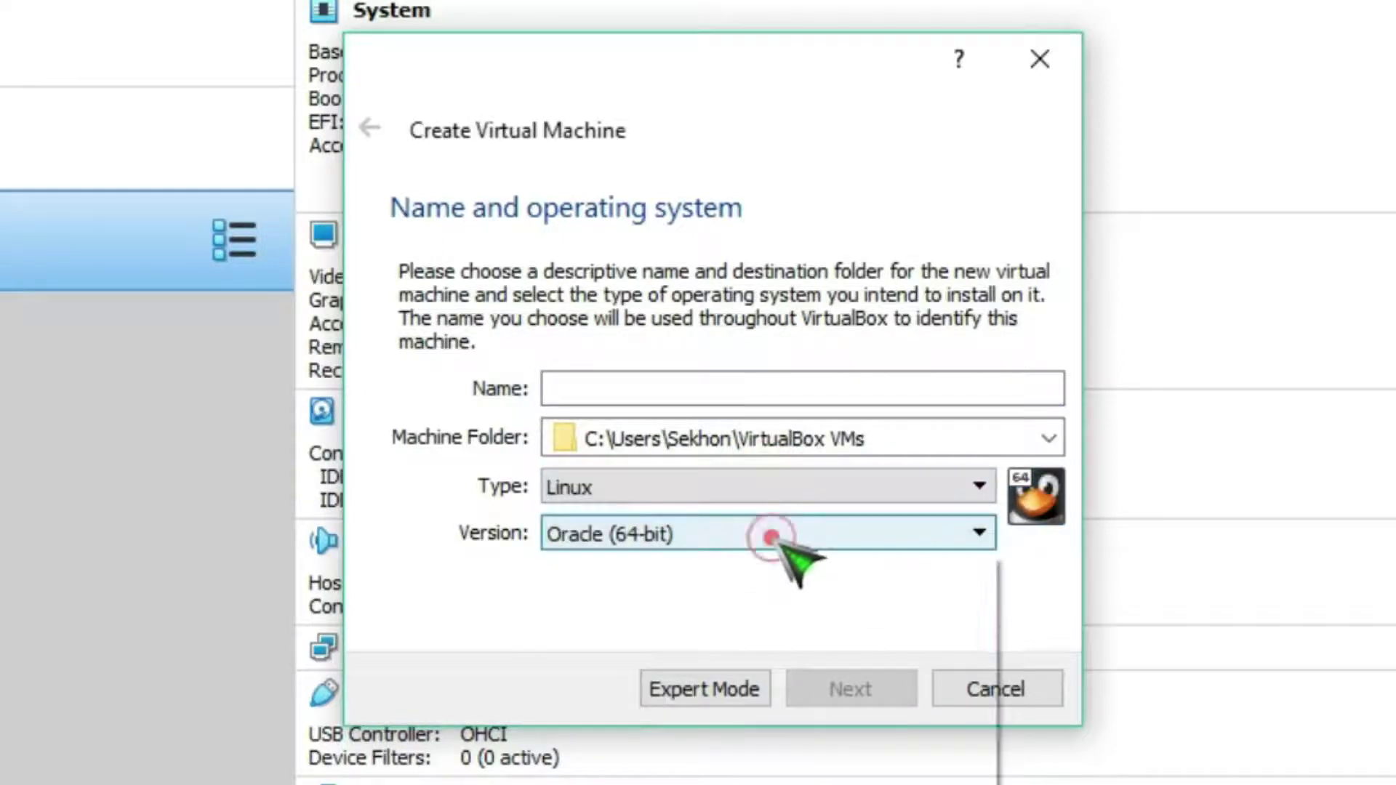
{"action": "scroll", "coordinate": [771, 654], "scroll_direction": "down", "scroll_amount": 1}
{"action": "scroll", "coordinate": [771, 676], "scroll_direction": "up", "scroll_amount": 6}
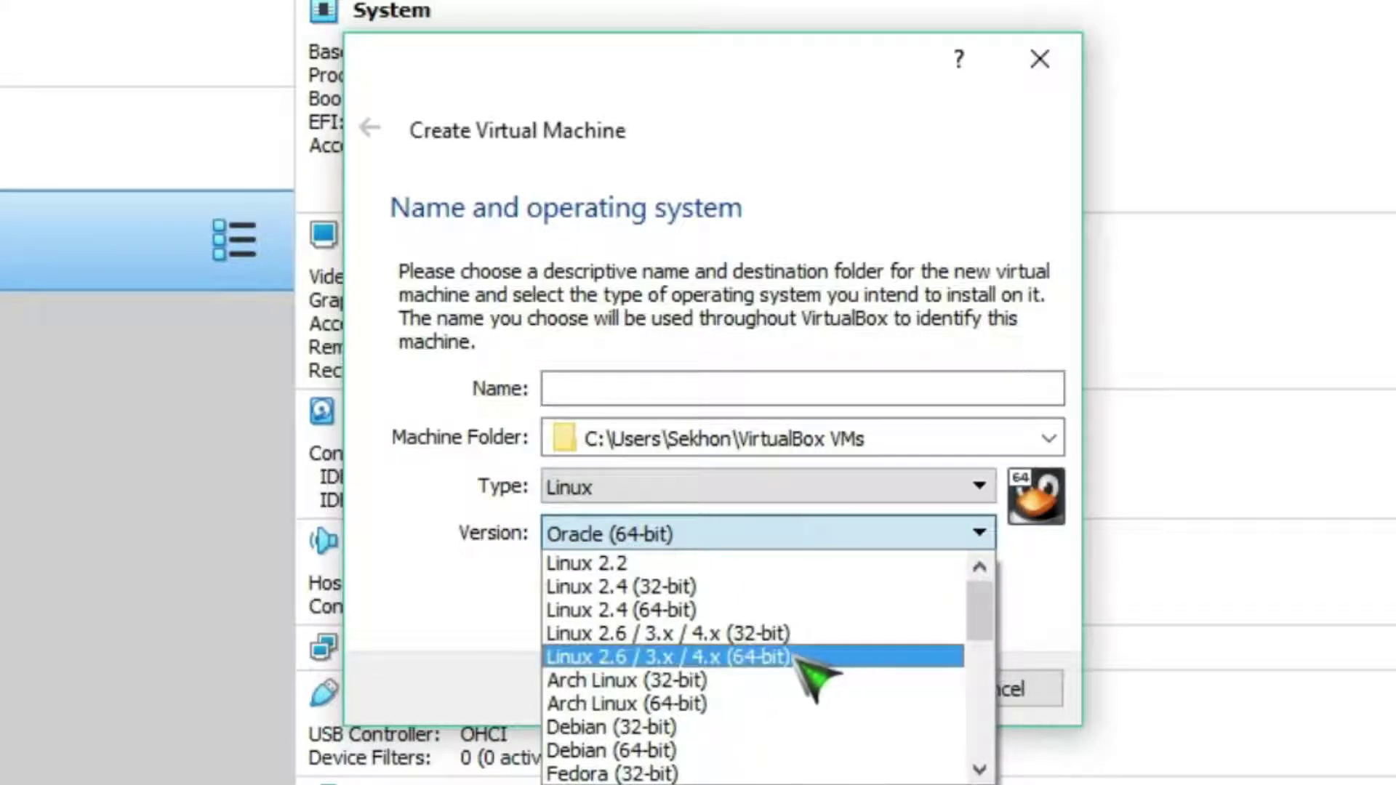
{"action": "left_click", "coordinate": [845, 658]}
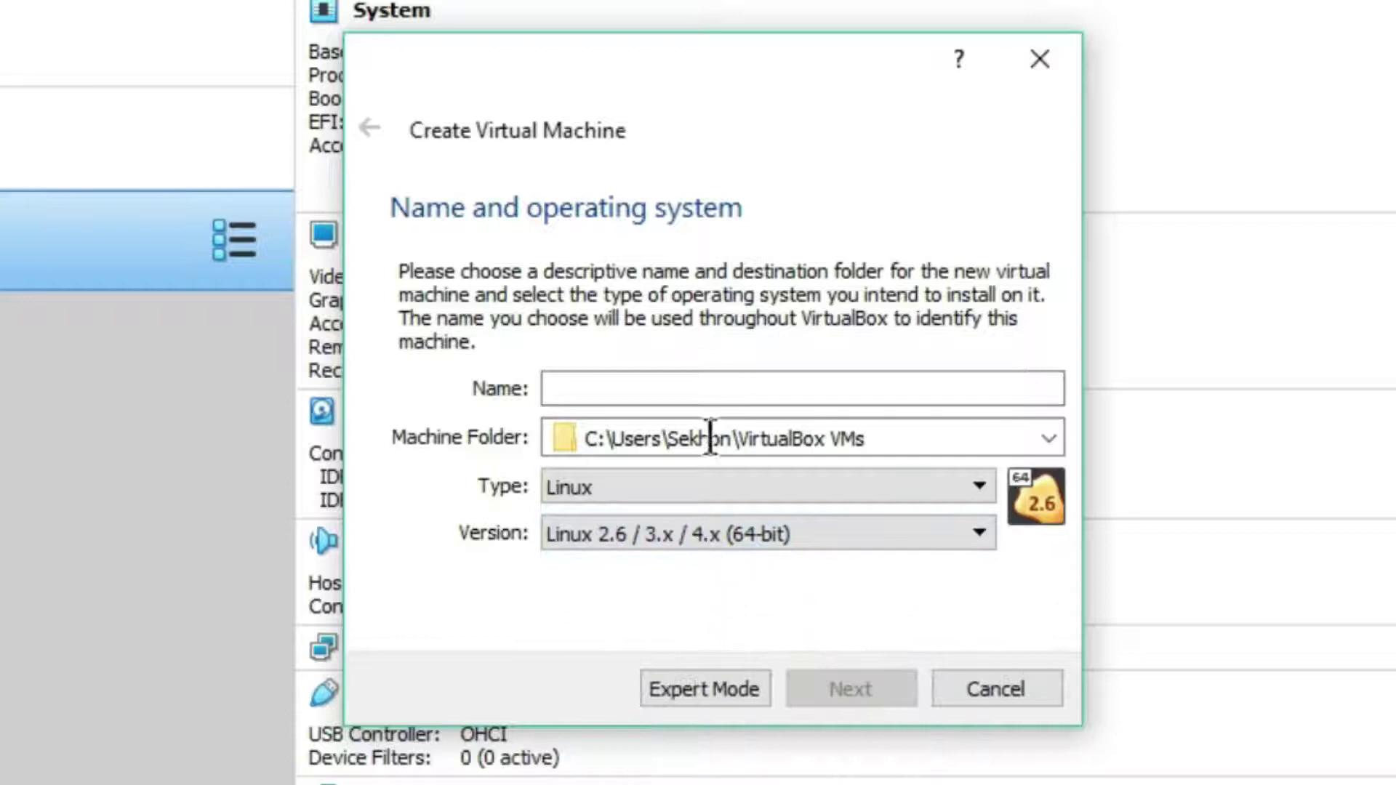
Name the new virtual machine android and continue to the memory size settings
{"action": "left_click", "coordinate": [698, 400]}
{"action": "left_click", "coordinate": [762, 390]}
{"action": "type", "text": "android"}
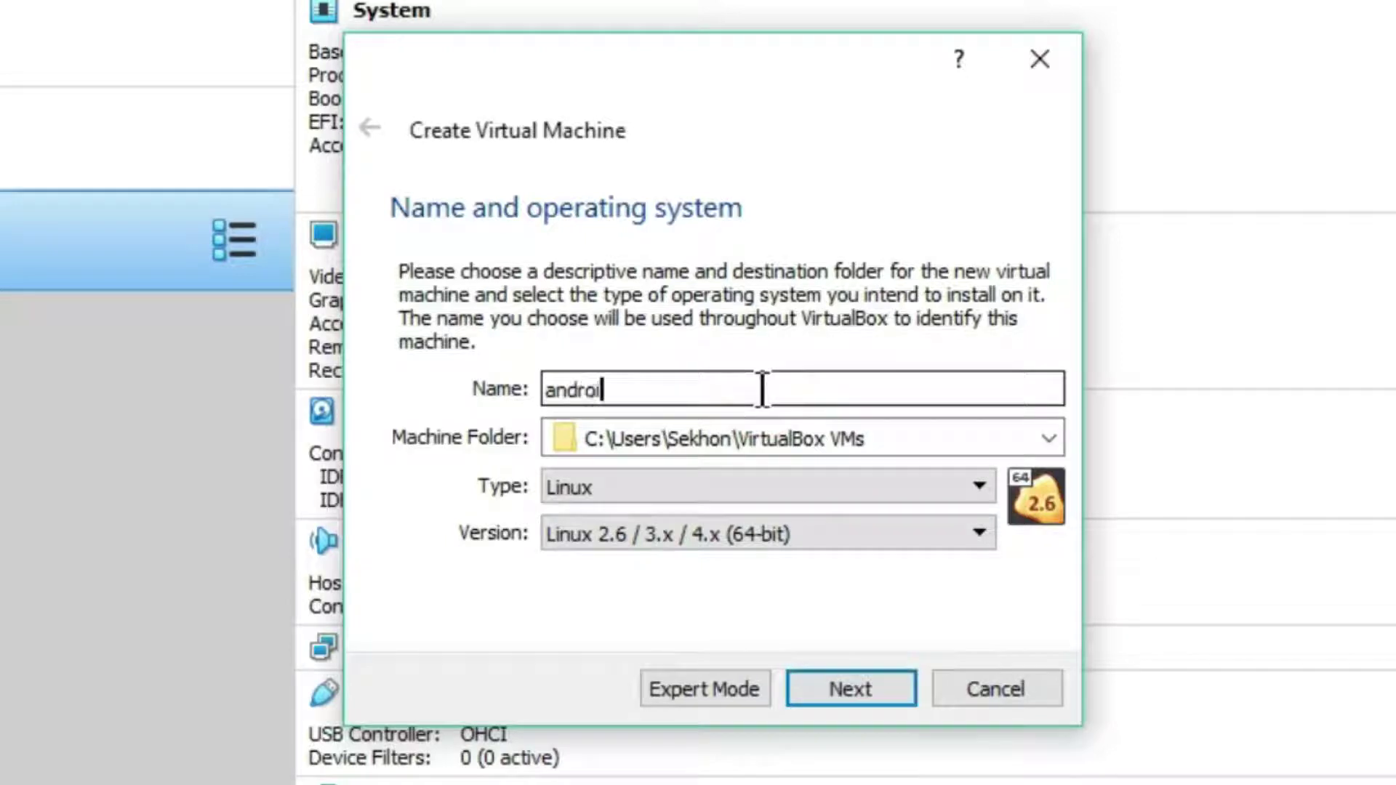
{"action": "left_click", "coordinate": [840, 687]}
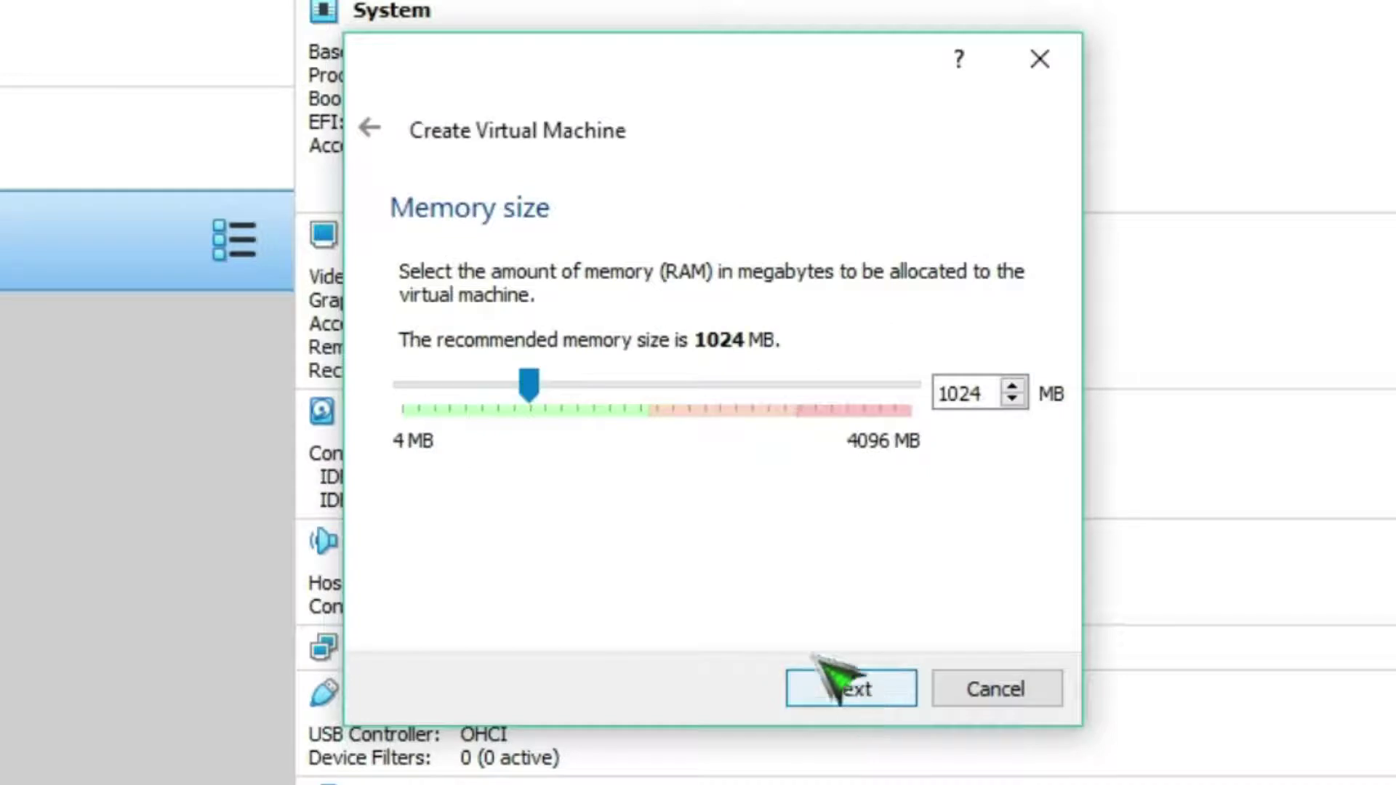
Allocate 1280 MB of memory to the virtual machine and continue to the hard disk options
{"action": "left_click", "coordinate": [563, 387]}
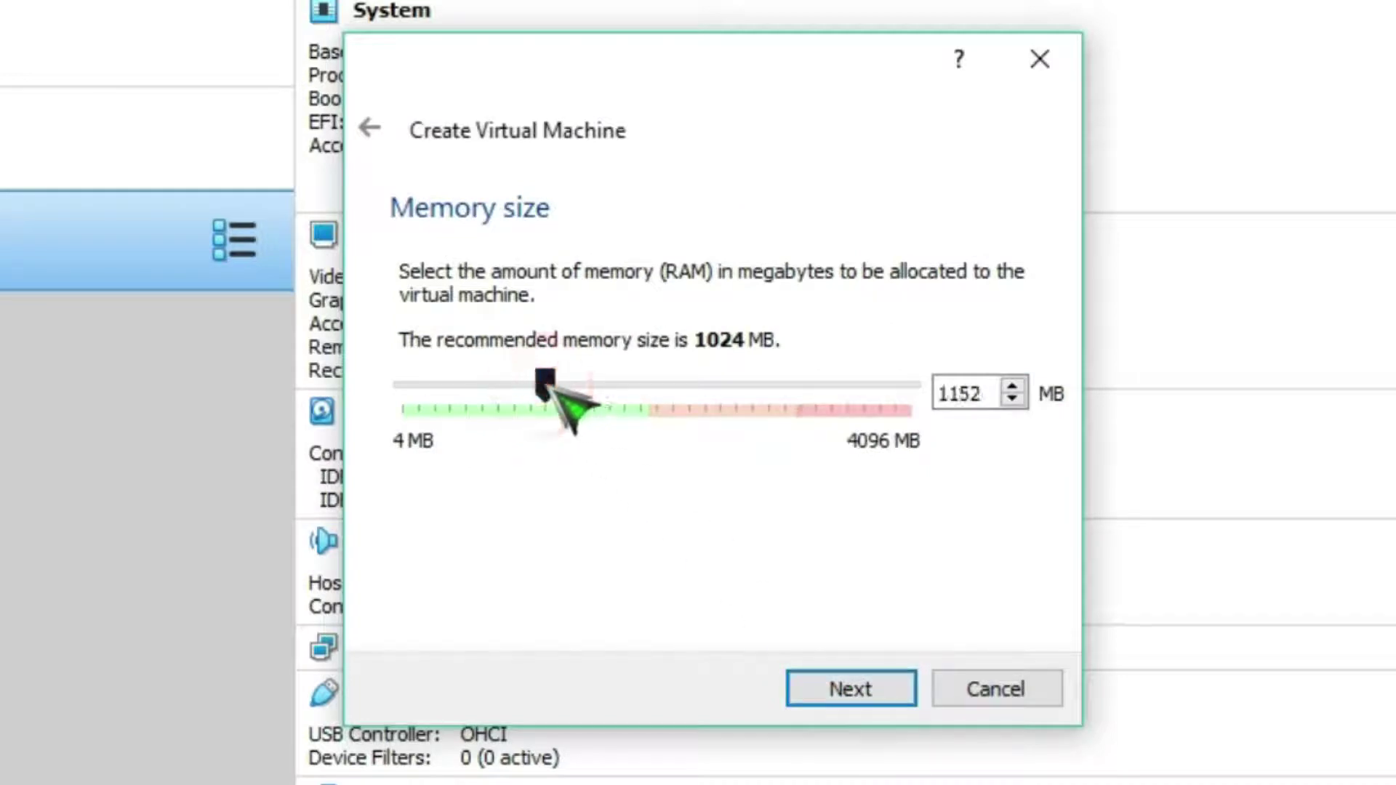
{"action": "left_click_drag", "start_coordinate": [551, 384], "coordinate": [563, 384]}
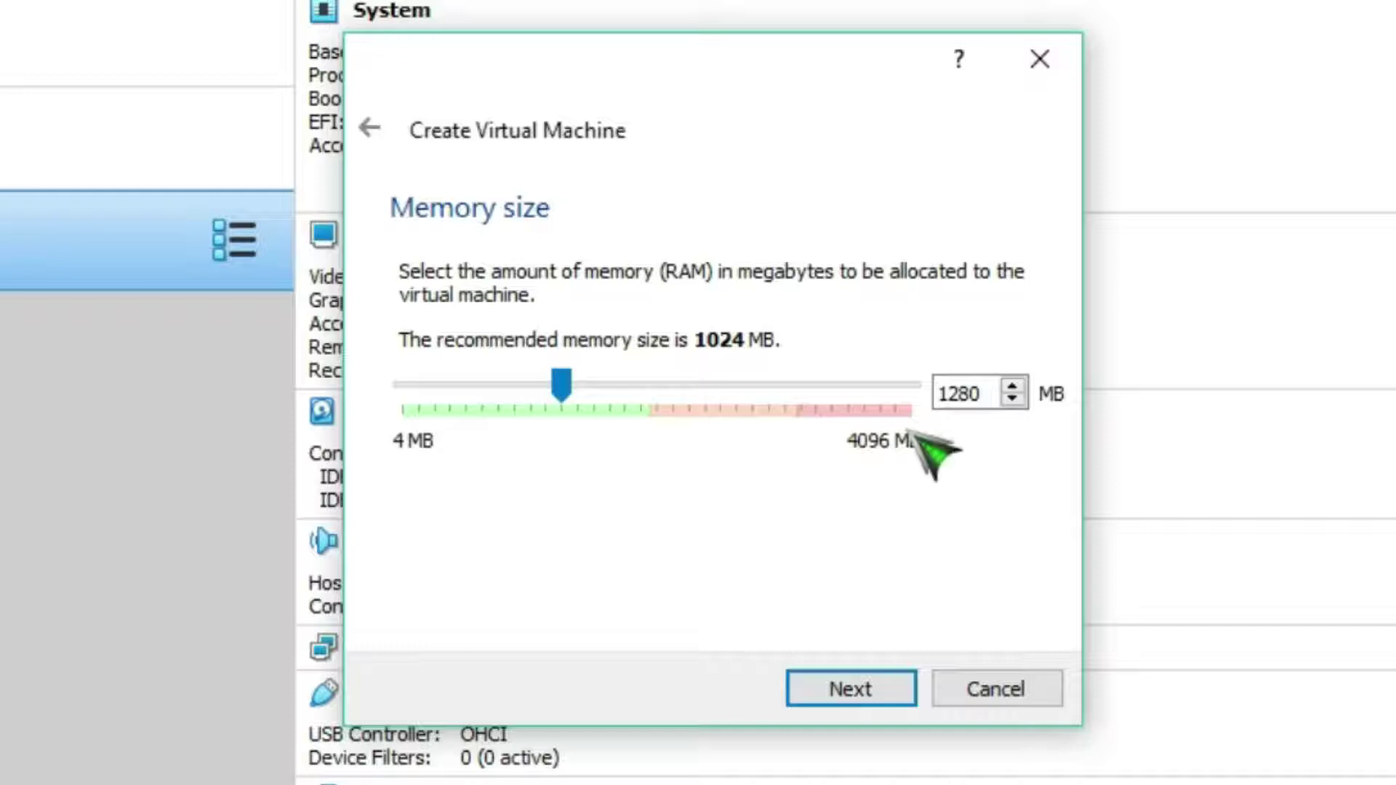
{"action": "left_click", "coordinate": [871, 689]}
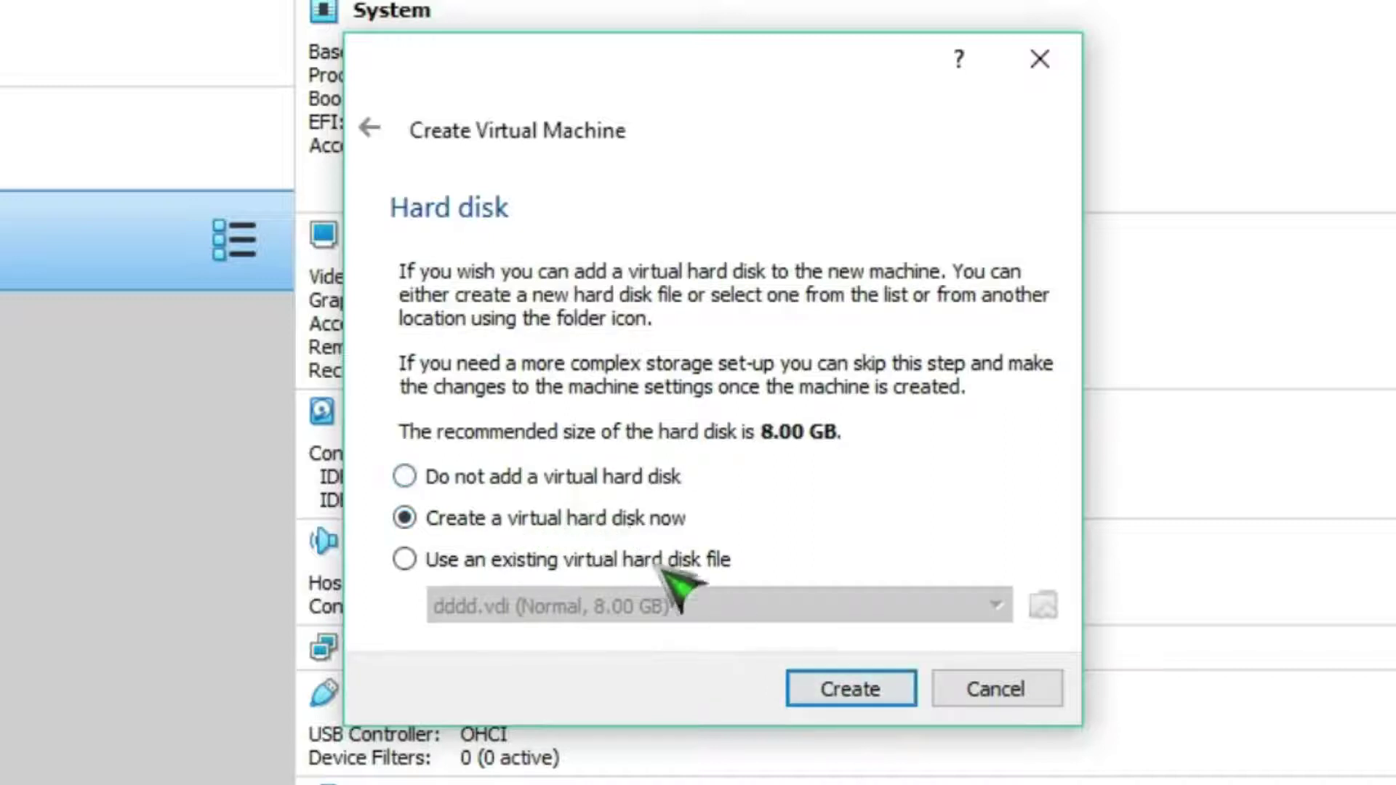
Create a new dynamically allocated VDI hard disk of 8.00 GB for the virtual machine
{"action": "left_click", "coordinate": [873, 687]}
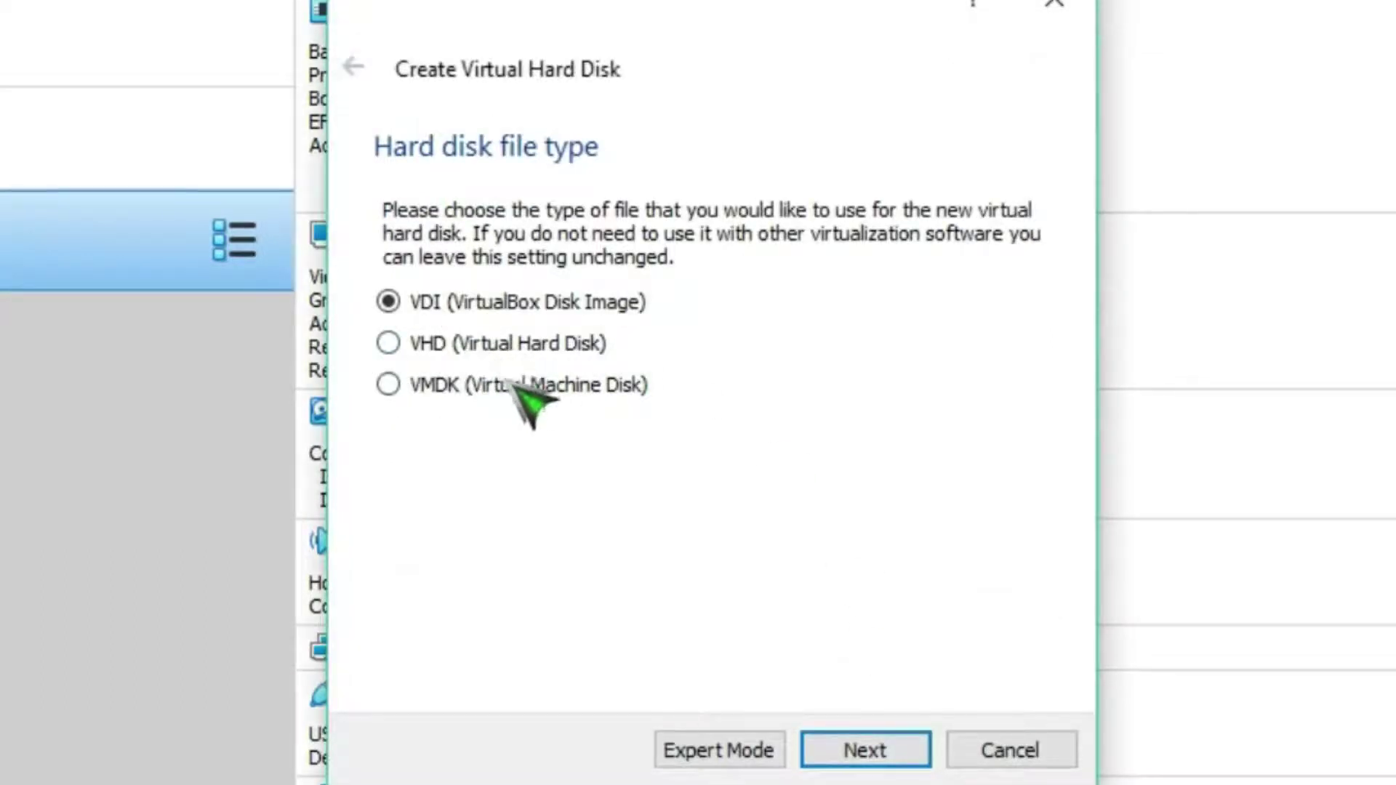
{"action": "left_click", "coordinate": [884, 753]}
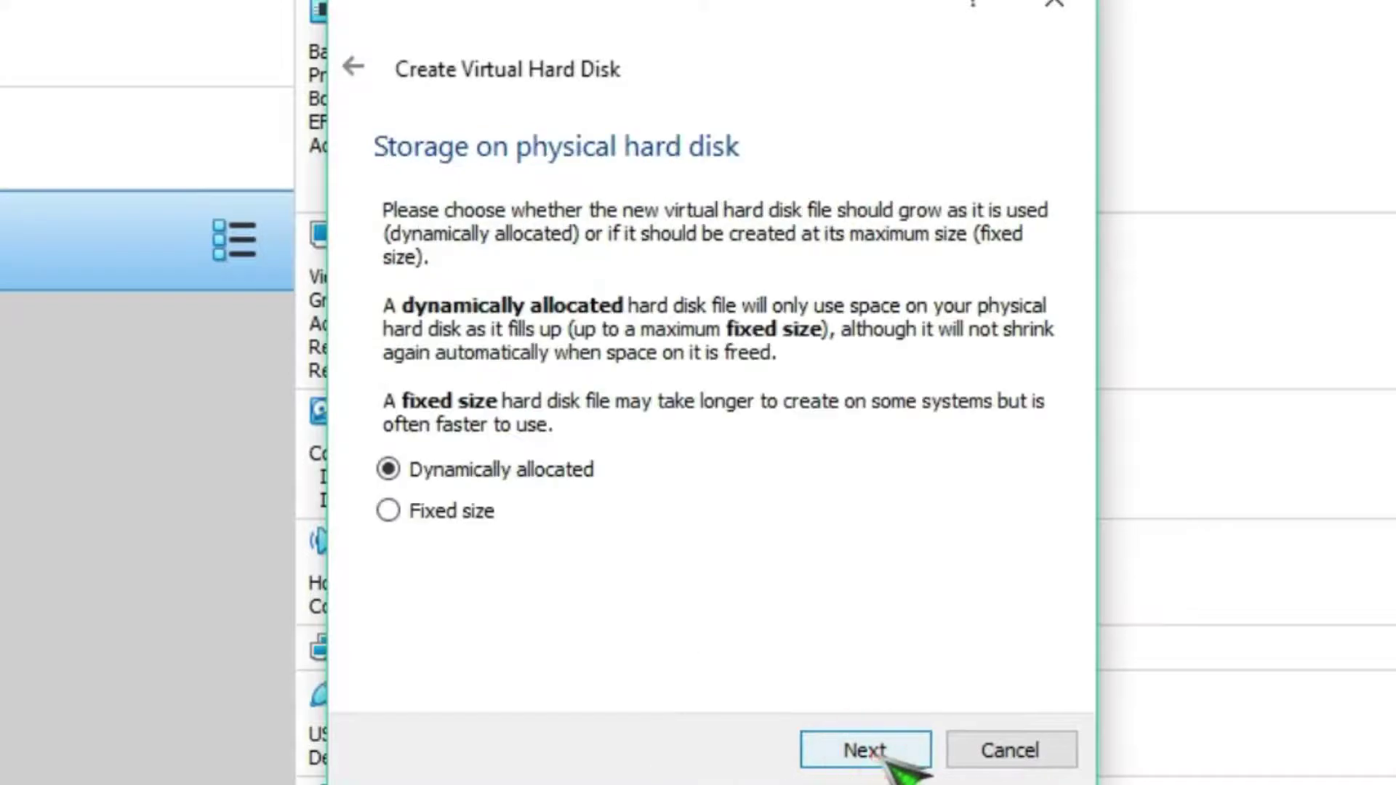
{"action": "left_click", "coordinate": [886, 753]}
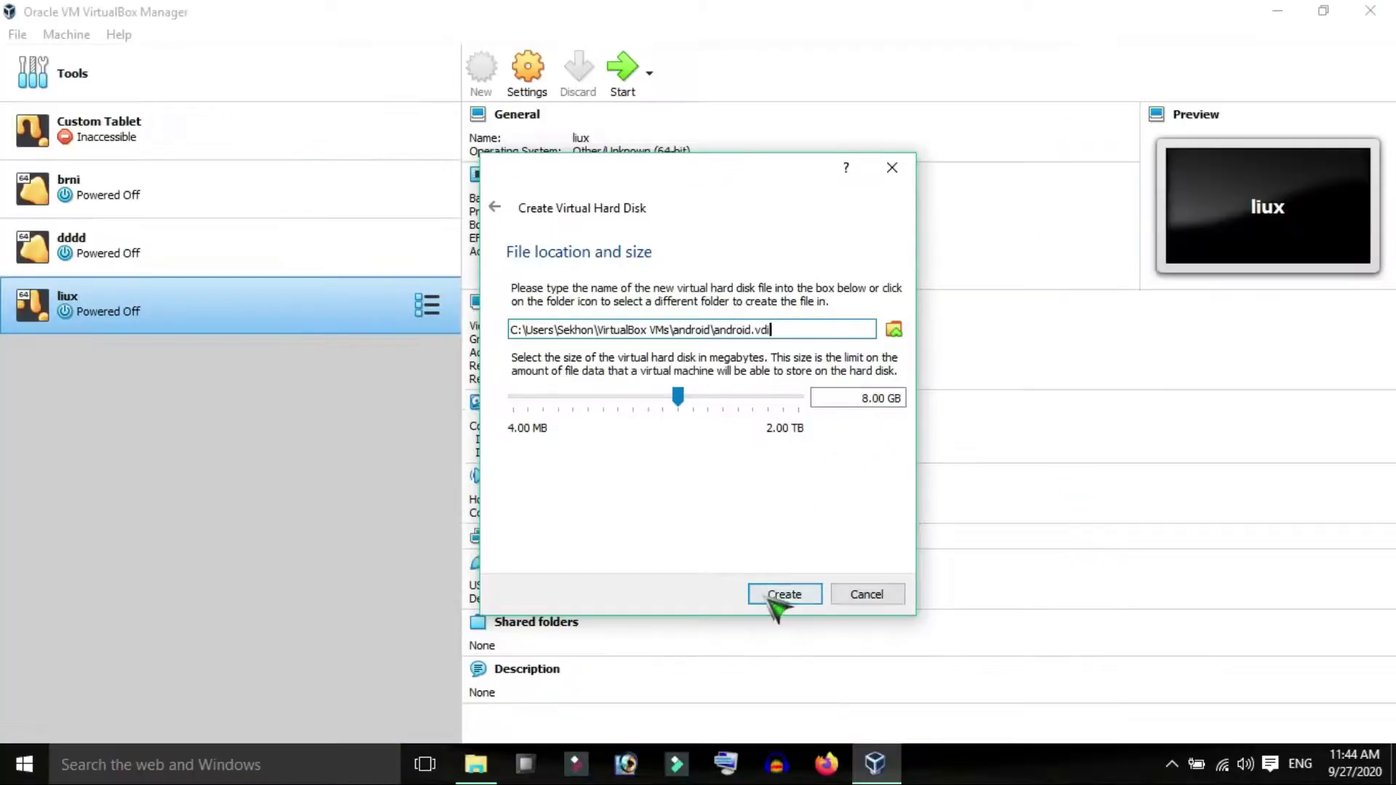
{"action": "left_click", "coordinate": [885, 663]}
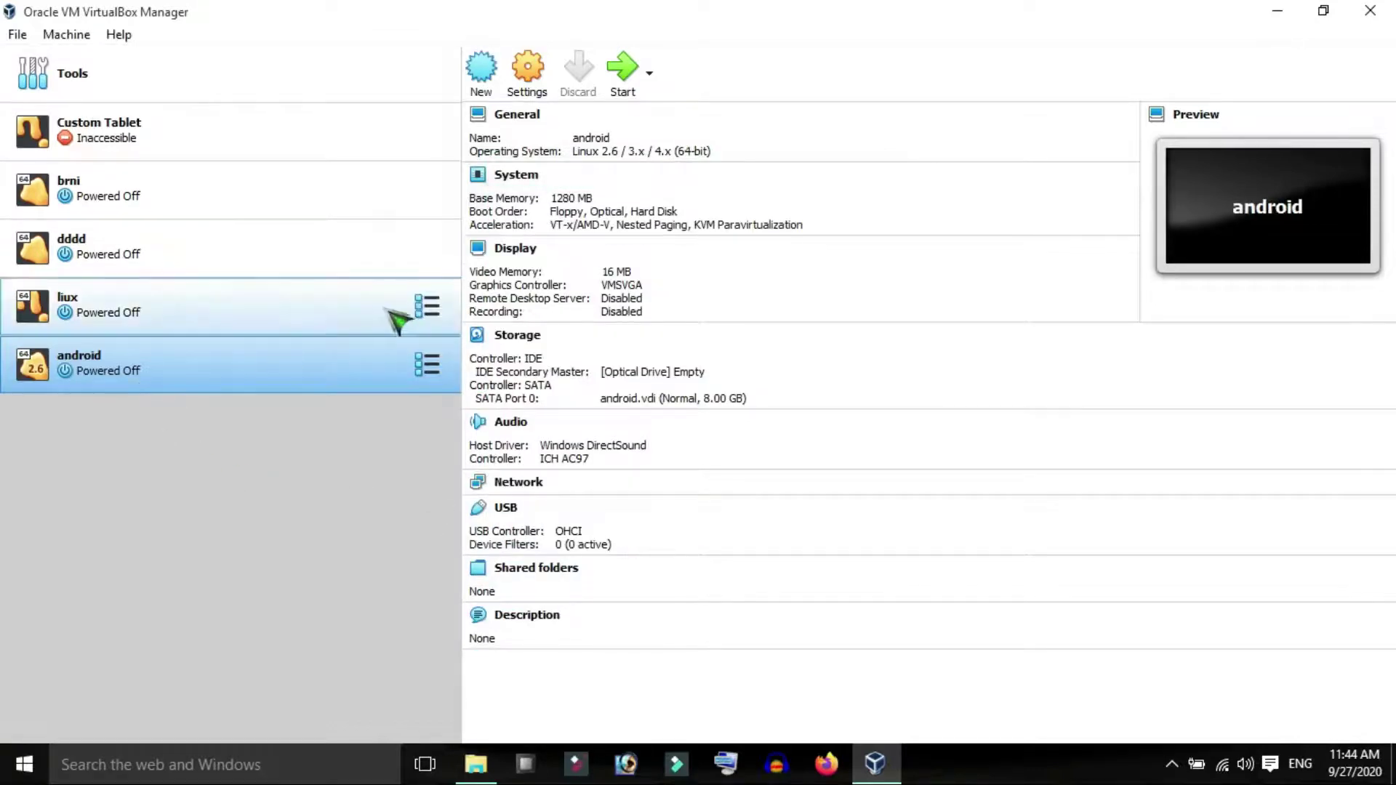
Open the android machine's settings and look through the General basic, advanced, description and disk encryption options
{"action": "left_click", "coordinate": [542, 92]}
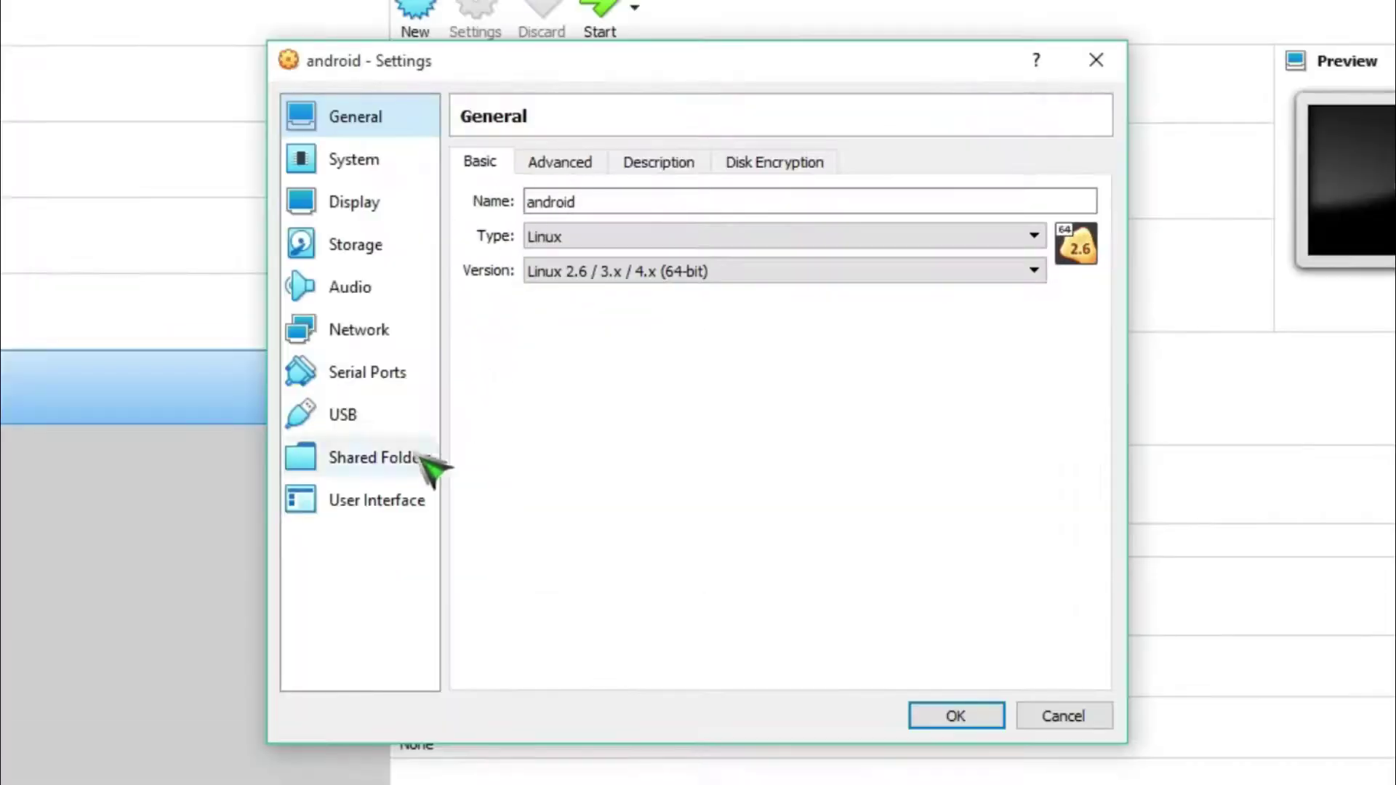
{"action": "left_click", "coordinate": [566, 168]}
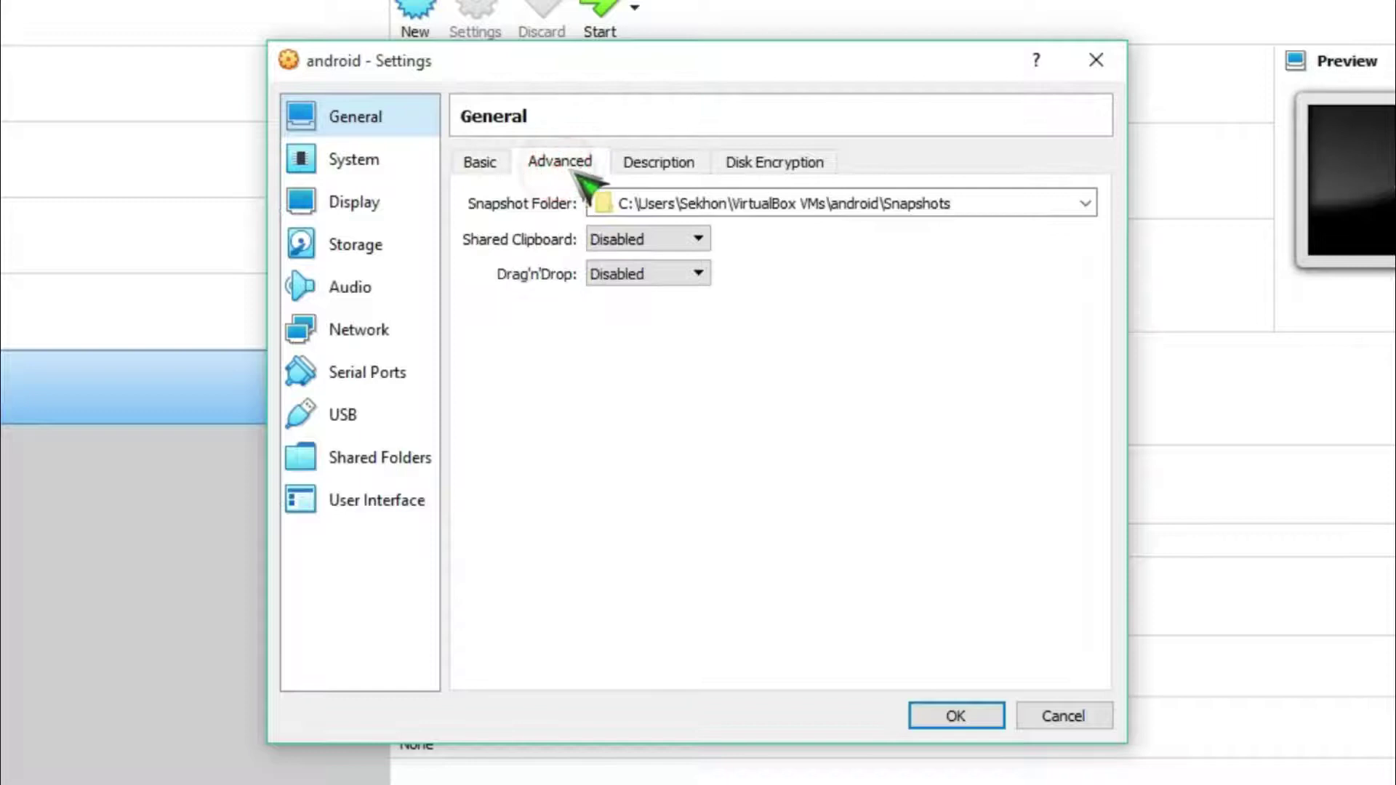
{"action": "left_click", "coordinate": [662, 165]}
{"action": "left_click", "coordinate": [776, 163]}
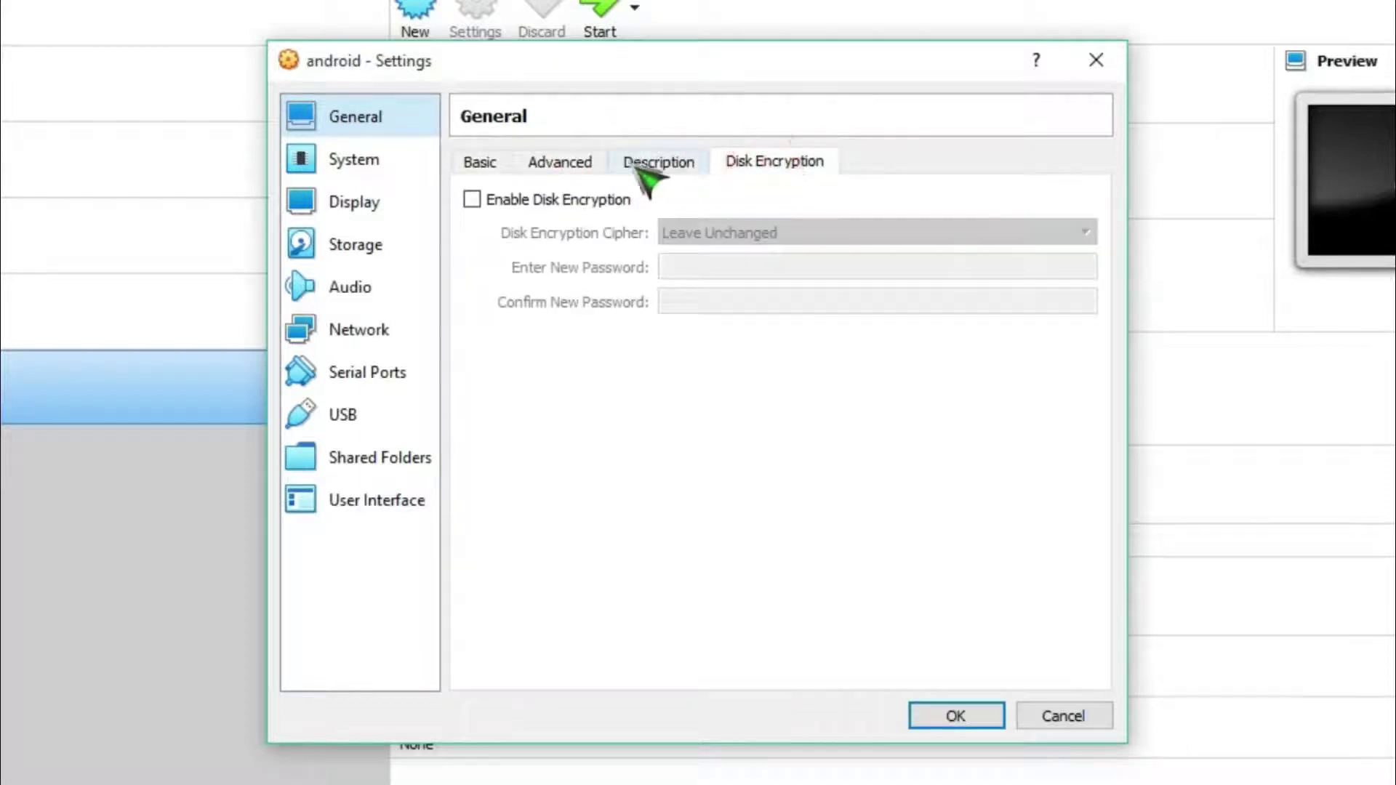
{"action": "left_click", "coordinate": [658, 164]}
{"action": "left_click", "coordinate": [562, 166]}
{"action": "left_click", "coordinate": [476, 166]}
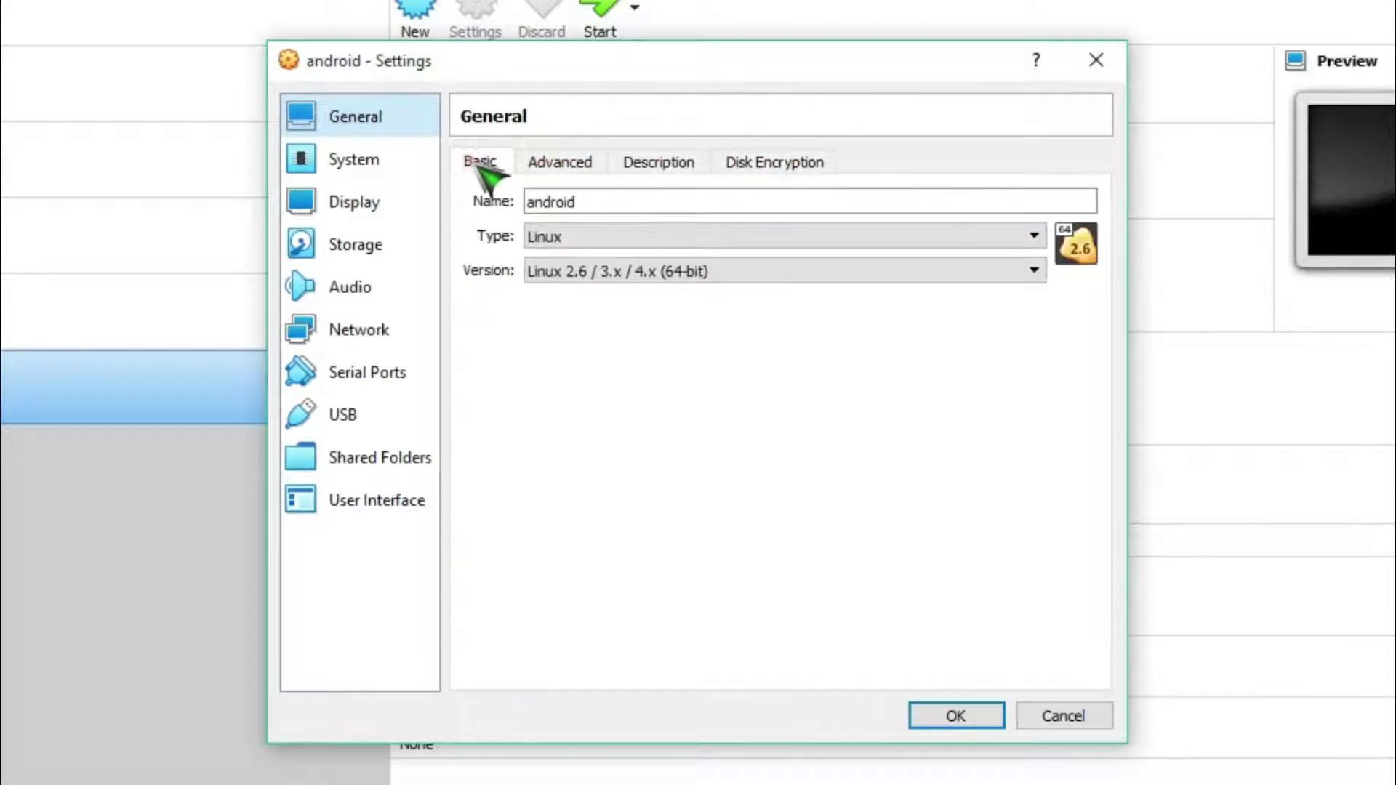
Enable PAE/NX and set the processor count to 2 in the android machine's system settings
{"action": "left_click", "coordinate": [347, 163]}
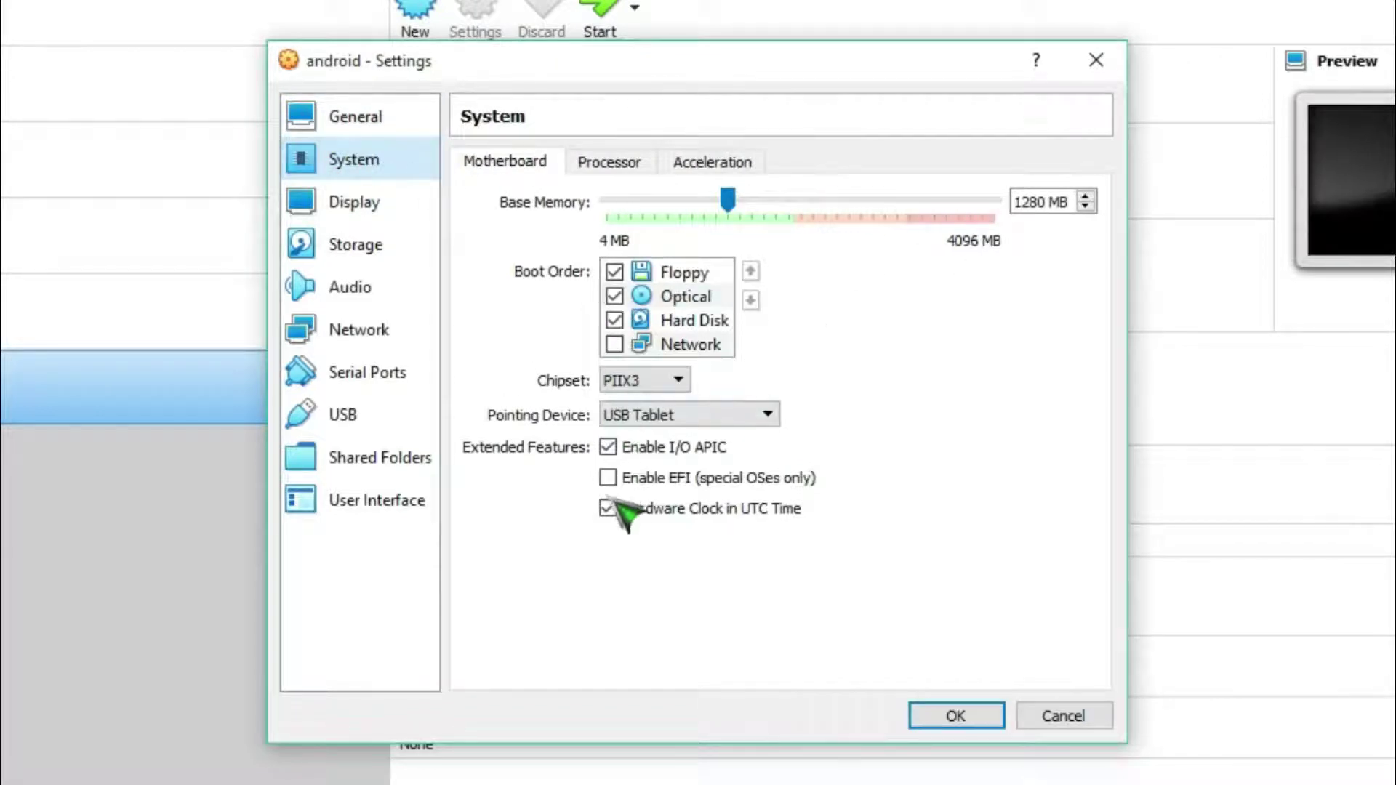
{"action": "left_click", "coordinate": [609, 162]}
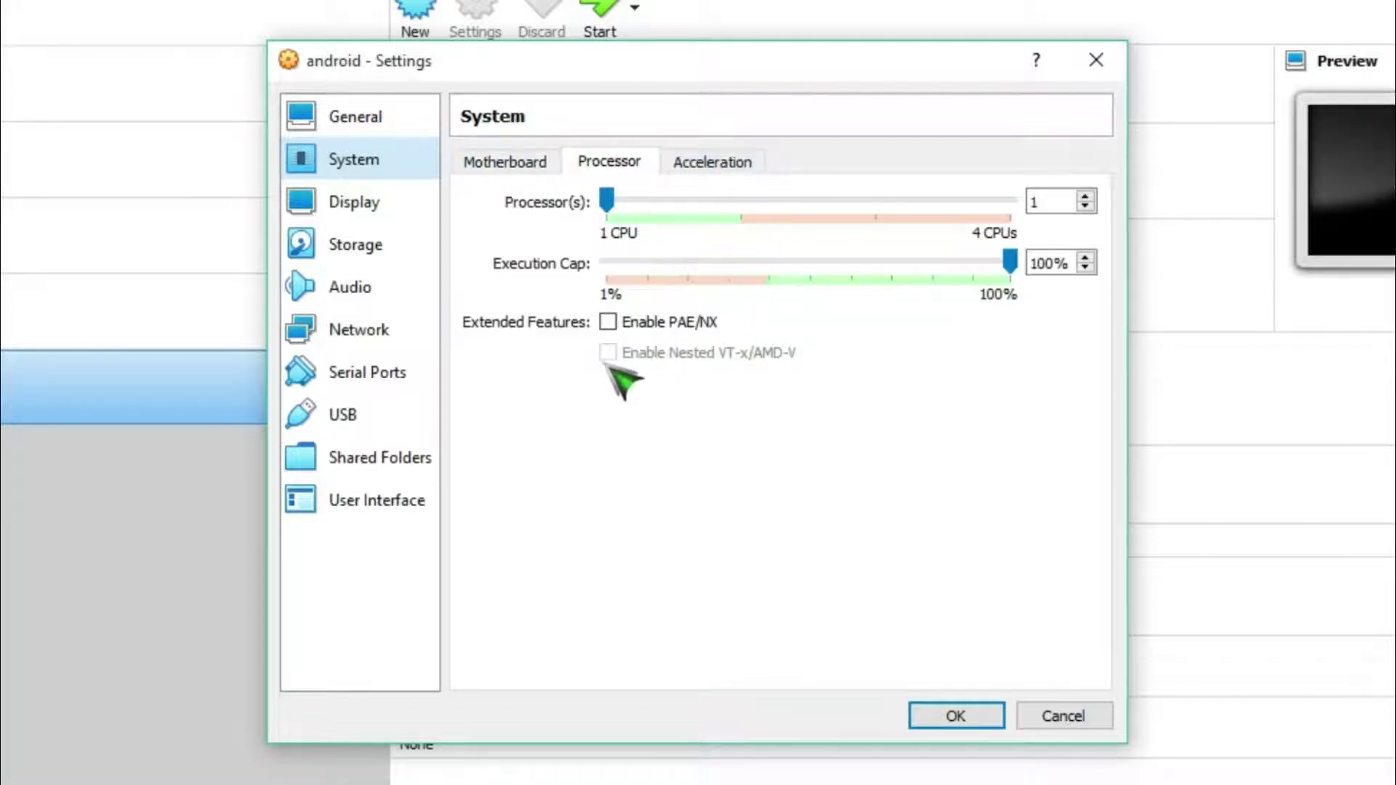
{"action": "mouse_move", "coordinate": [611, 347]}
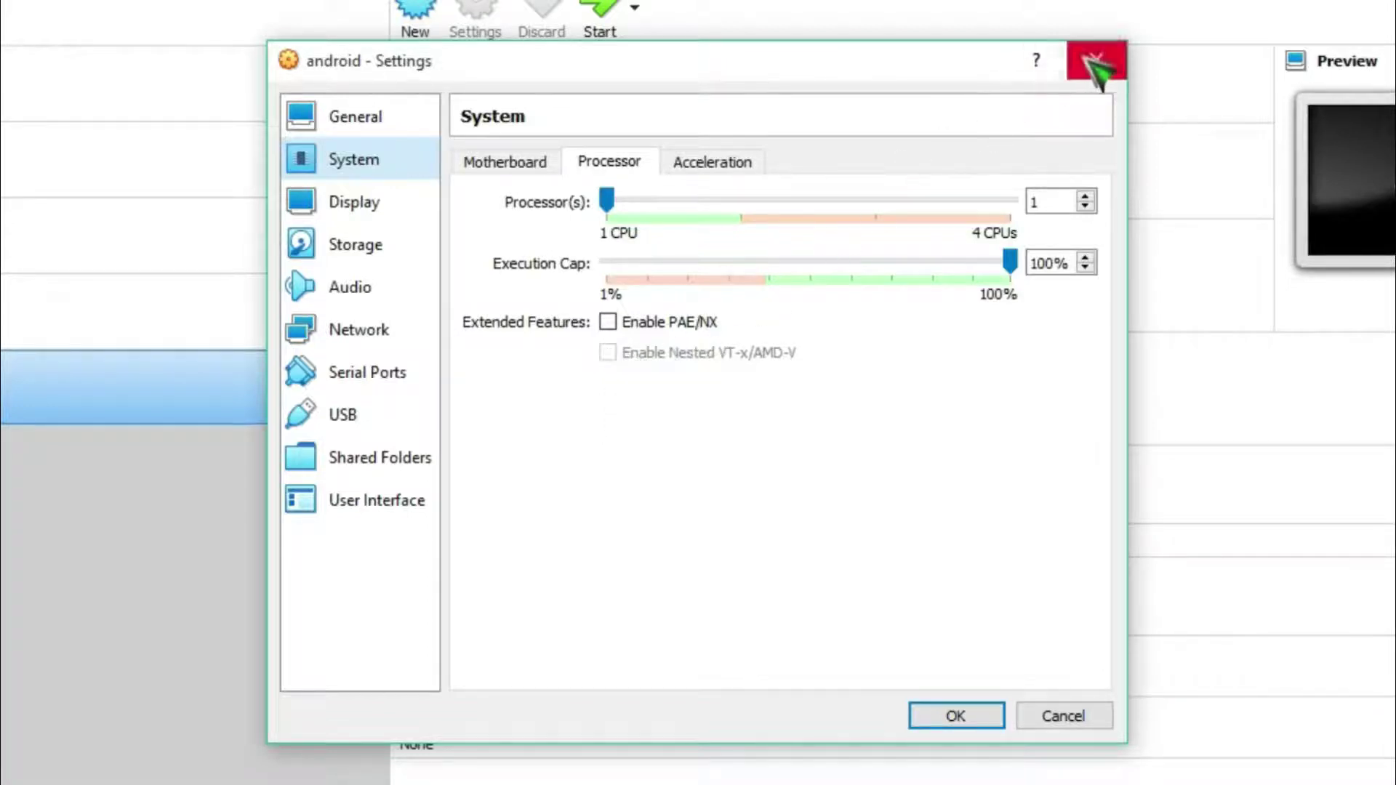
{"action": "left_click", "coordinate": [609, 324]}
{"action": "left_click", "coordinate": [608, 322]}
{"action": "left_click", "coordinate": [608, 322]}
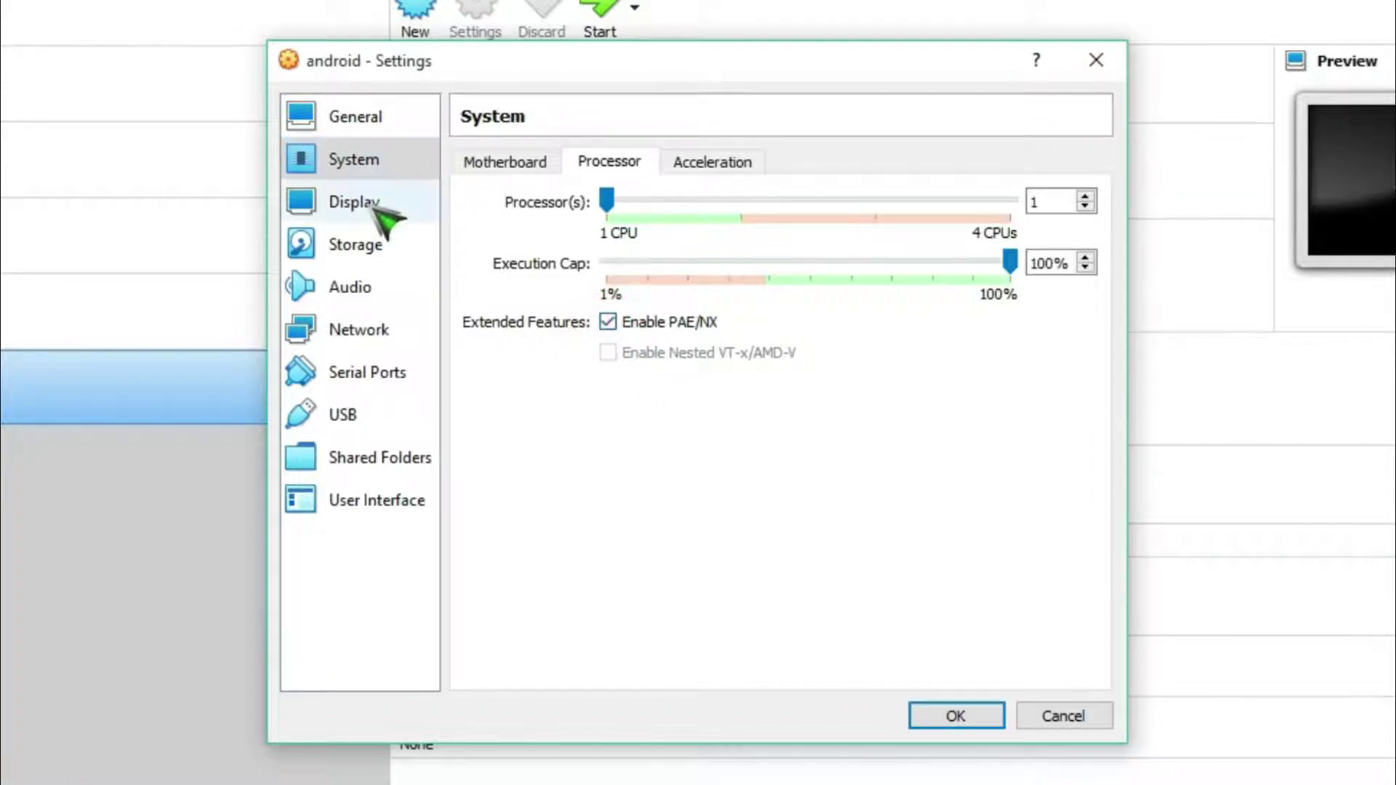
{"action": "left_click_drag", "start_coordinate": [717, 199], "coordinate": [745, 211]}
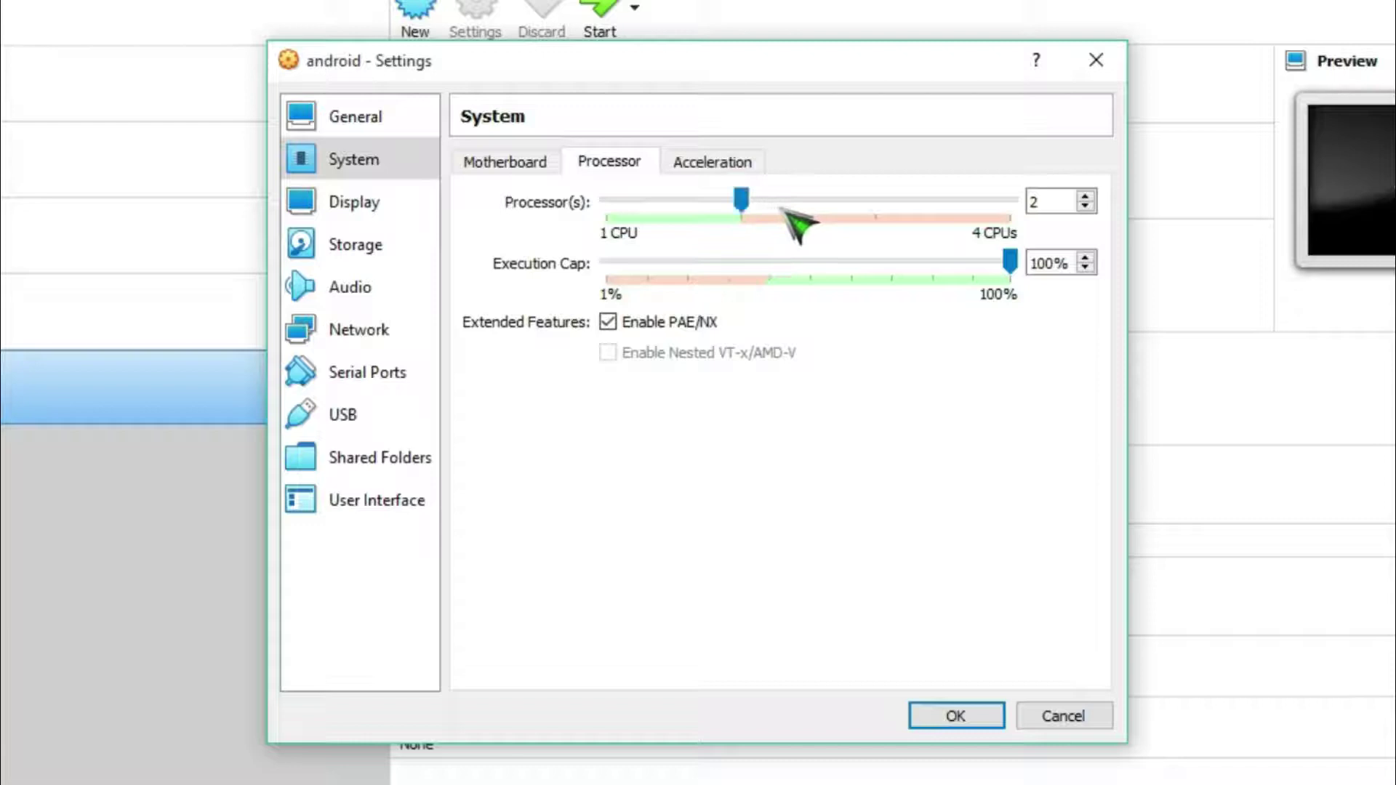
Review the system's acceleration and motherboard settings, and switch PAE/NX off and back on
{"action": "left_click", "coordinate": [727, 161]}
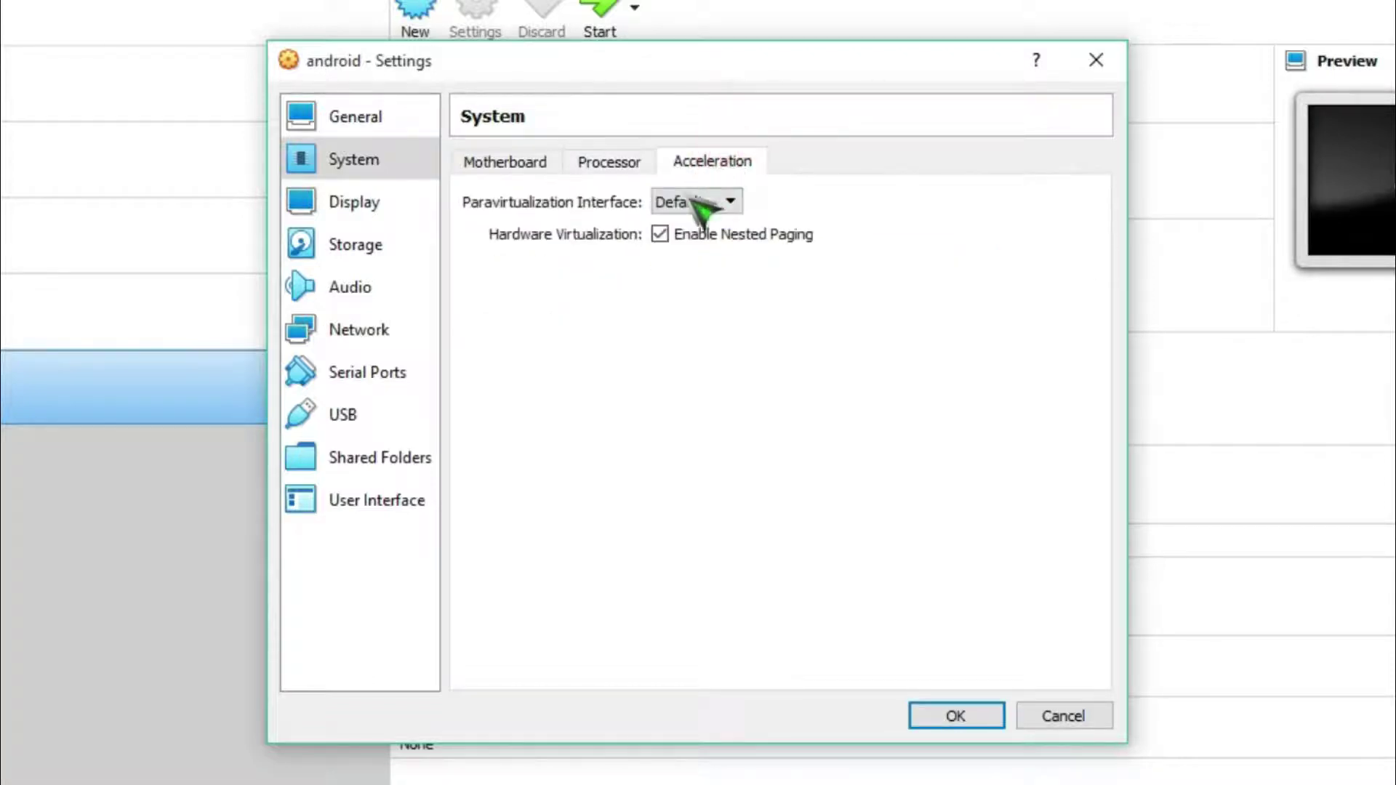
{"action": "left_click", "coordinate": [506, 161]}
{"action": "left_click", "coordinate": [606, 163]}
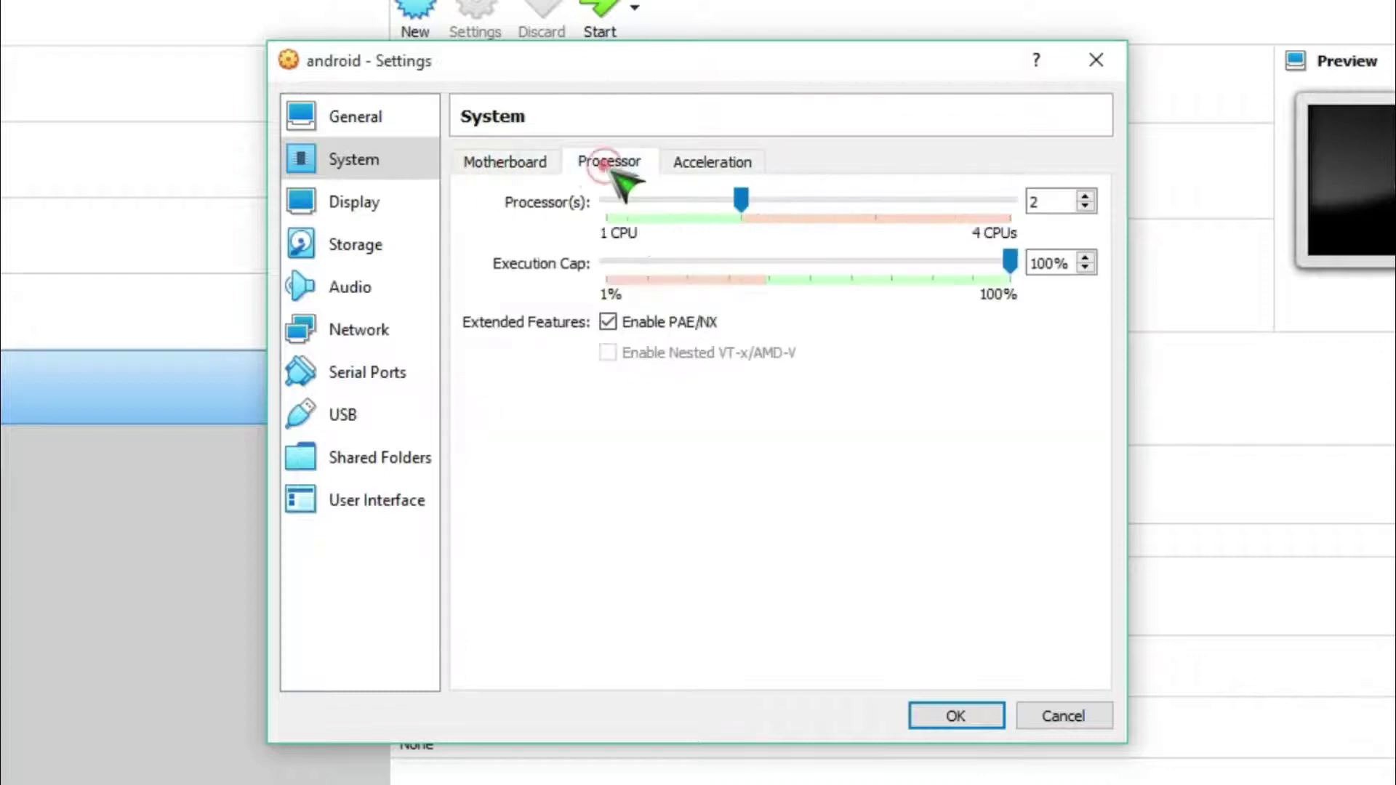
{"action": "left_click", "coordinate": [608, 322]}
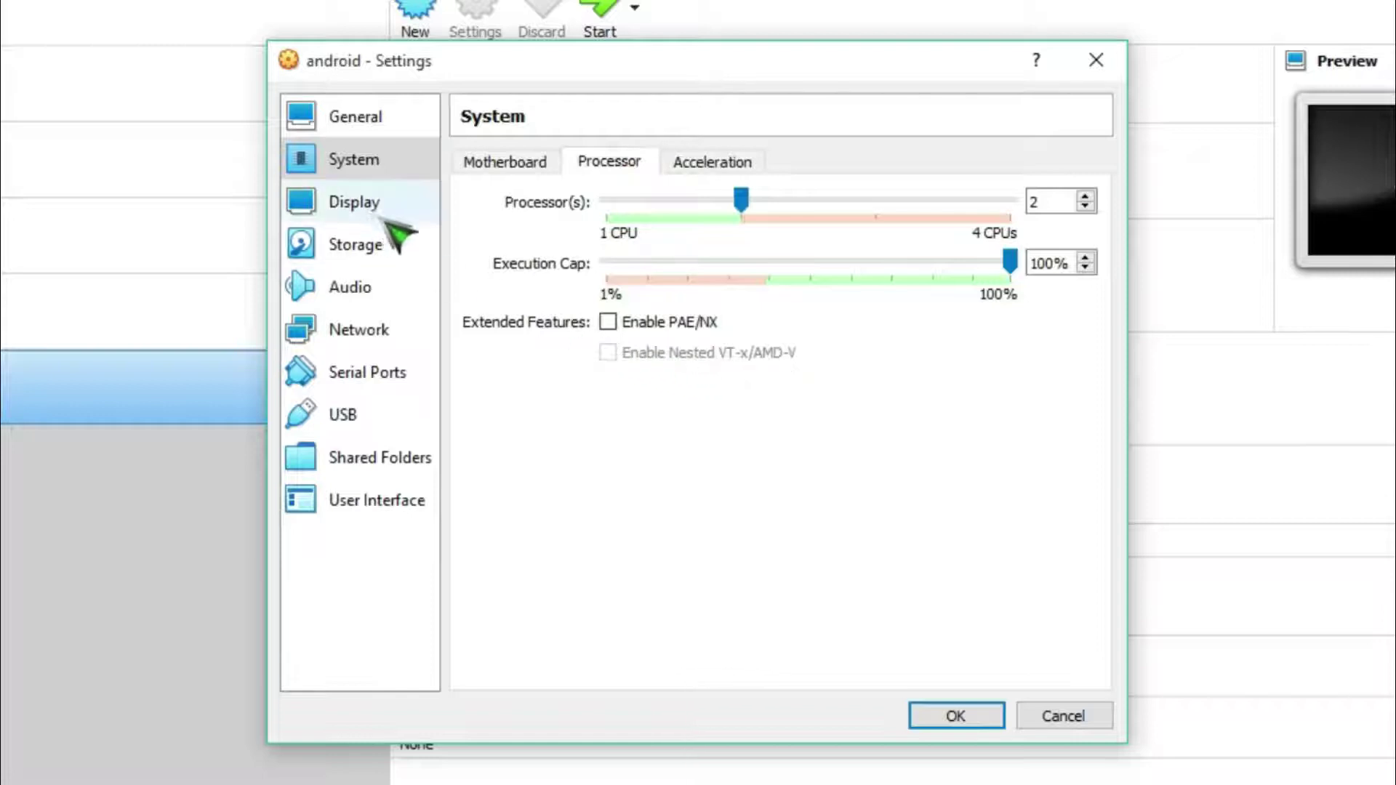
{"action": "left_click", "coordinate": [608, 322]}
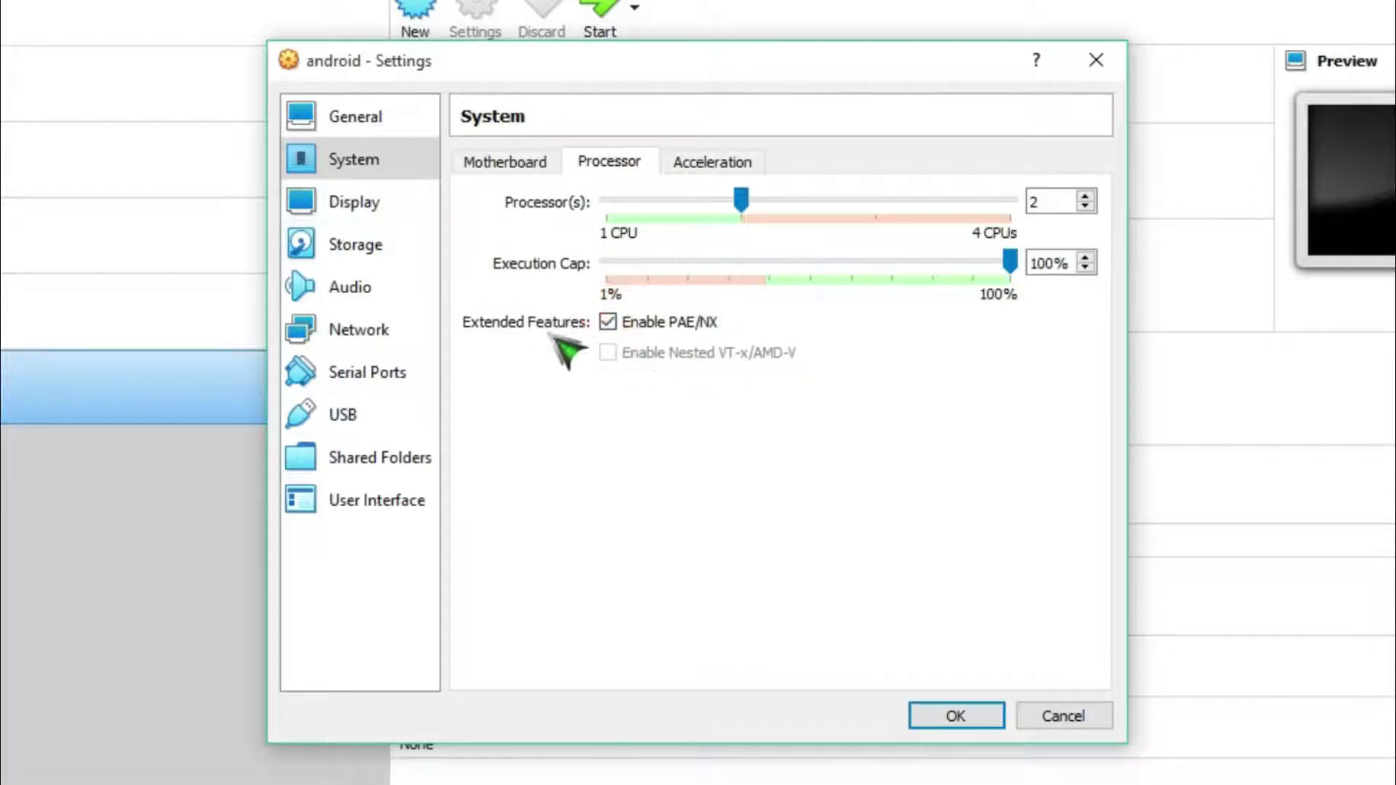
Set the android machine's video memory to 64 MB in the display settings
{"action": "left_click", "coordinate": [375, 214]}
{"action": "left_click", "coordinate": [747, 197]}
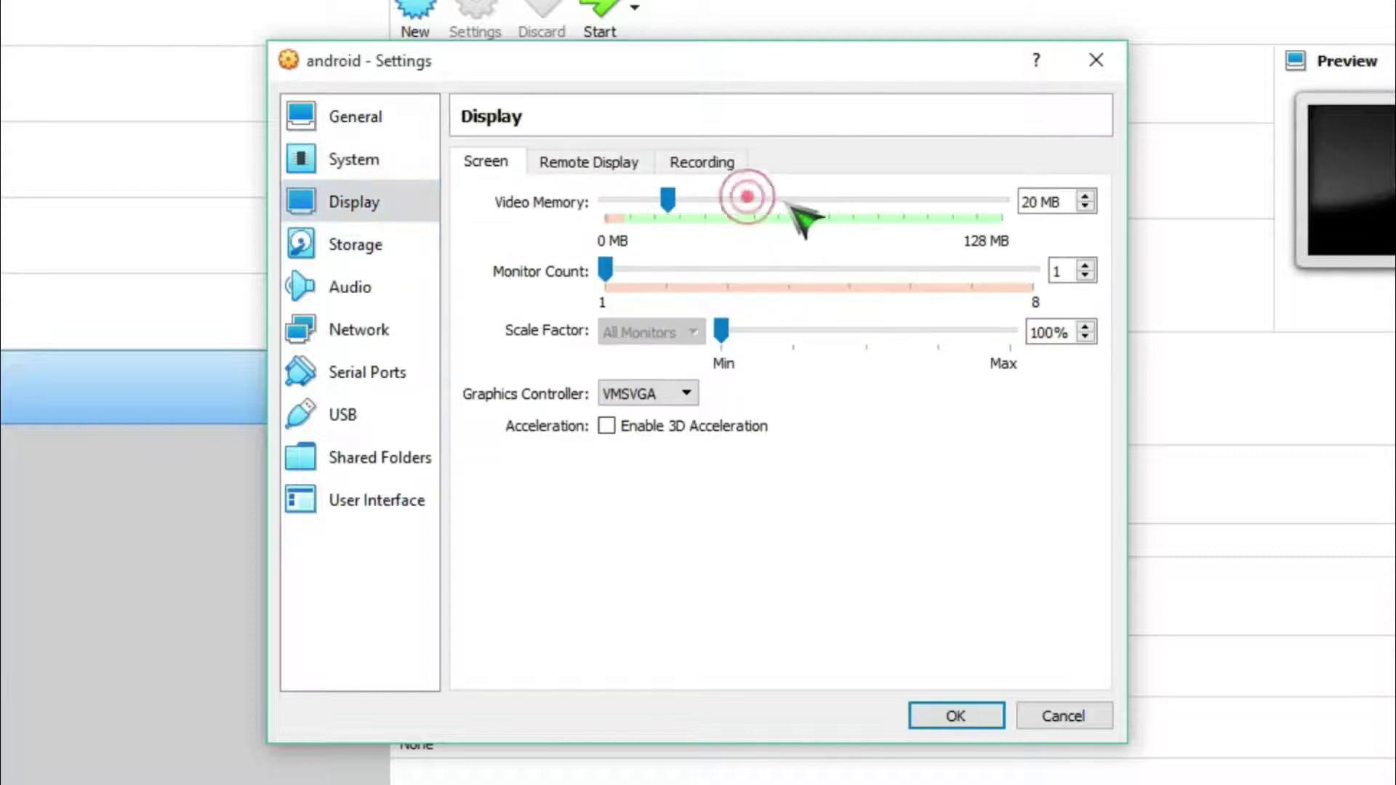
{"action": "left_click", "coordinate": [788, 202]}
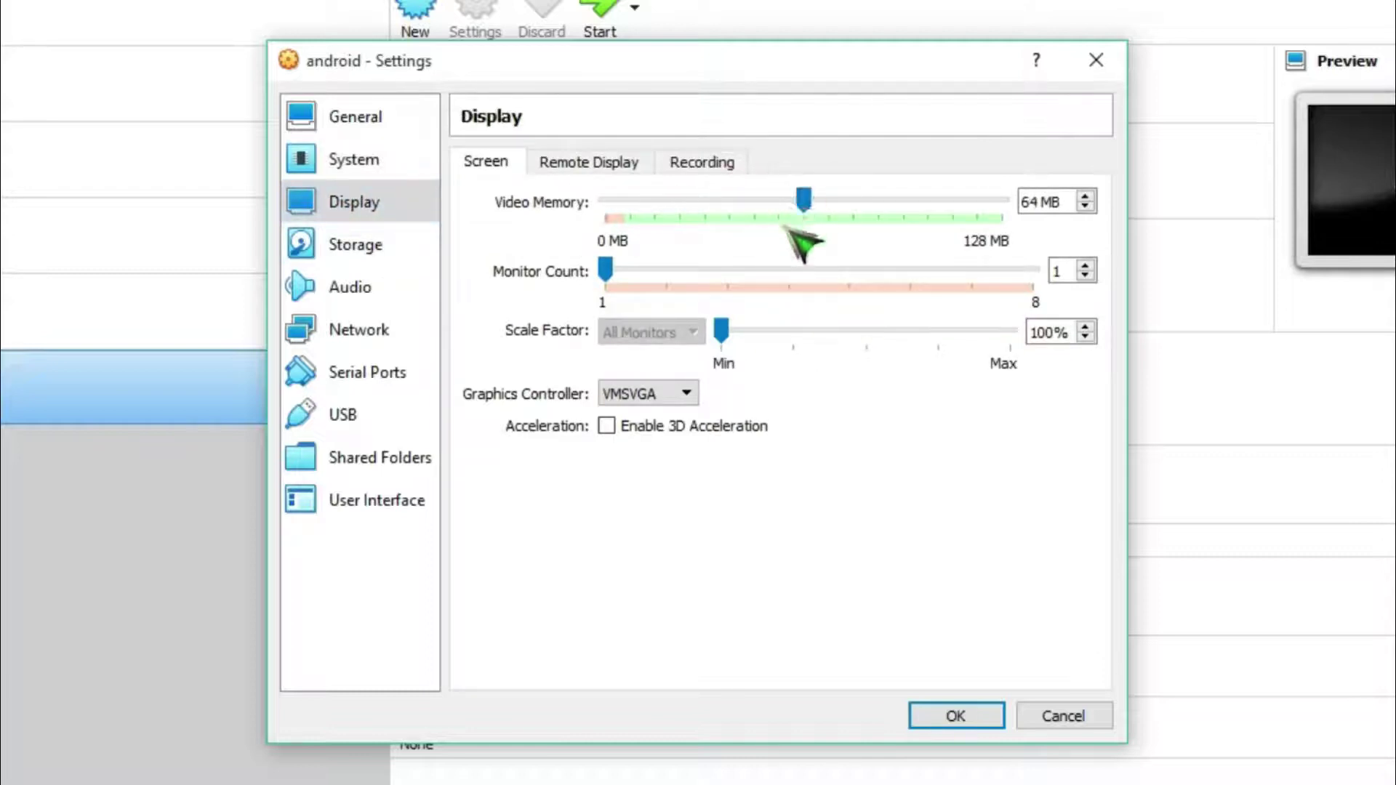
Configure the android machine's display with 80 MB of video memory, the VBoxSVGA graphics controller and 3D acceleration enabled
{"action": "left_click", "coordinate": [848, 204]}
{"action": "left_click", "coordinate": [872, 203]}
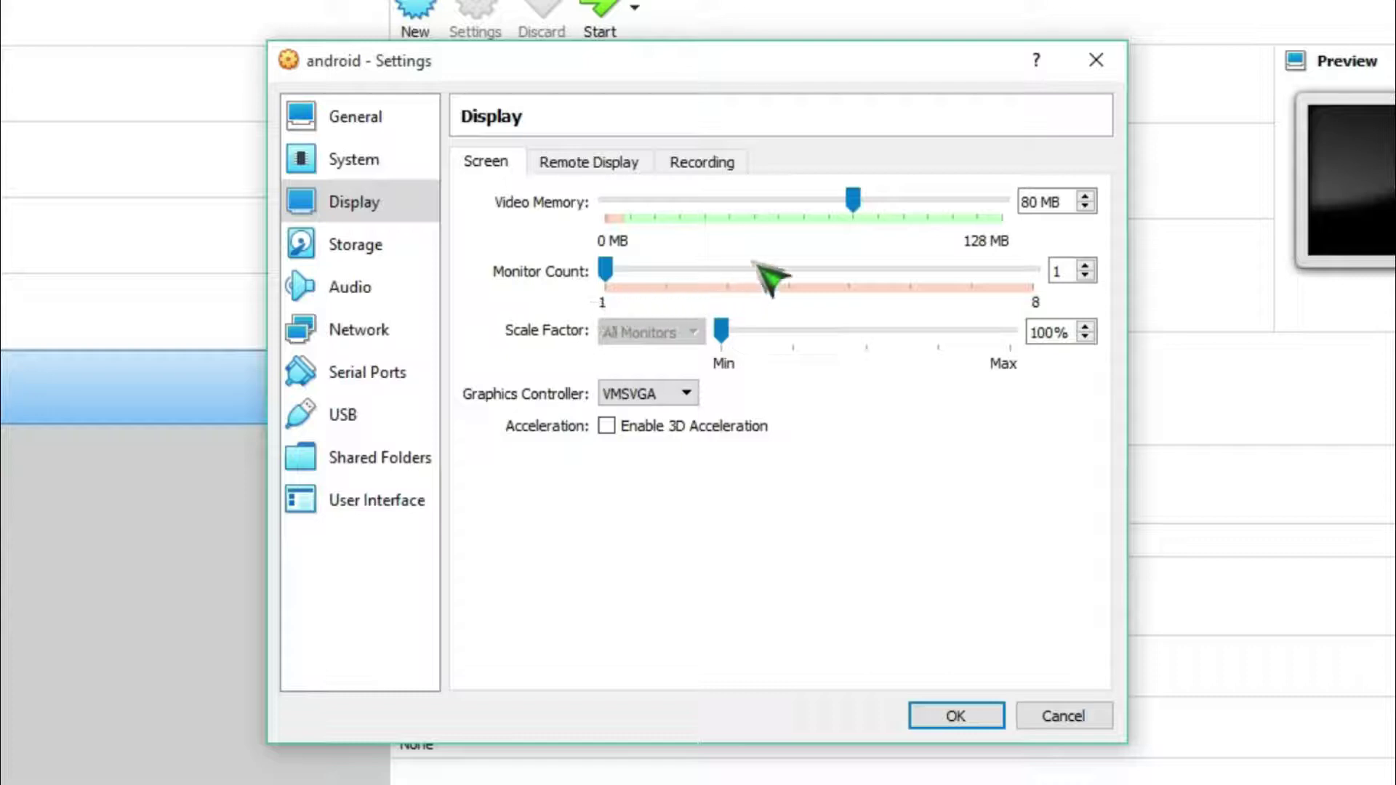
{"action": "left_click", "coordinate": [687, 394]}
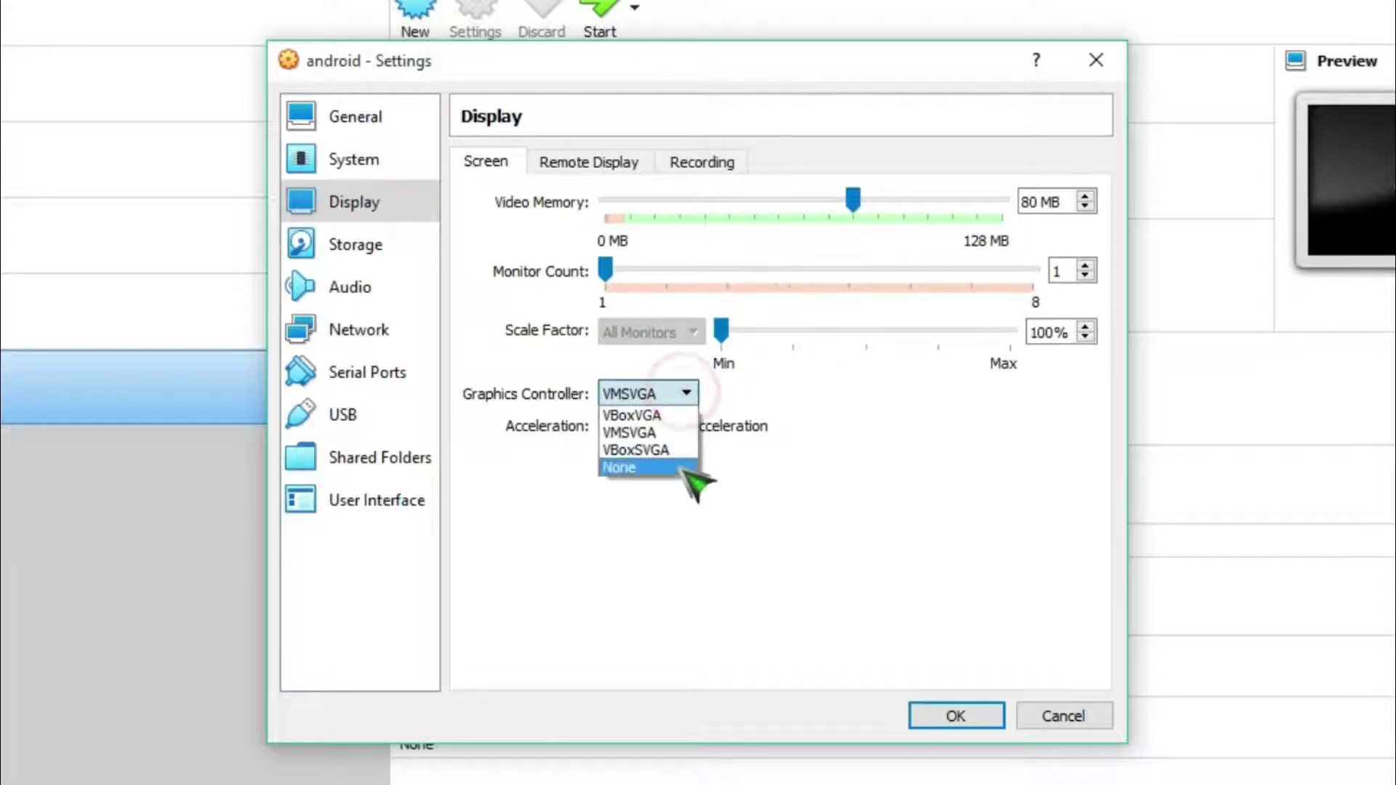
{"action": "left_click", "coordinate": [662, 451]}
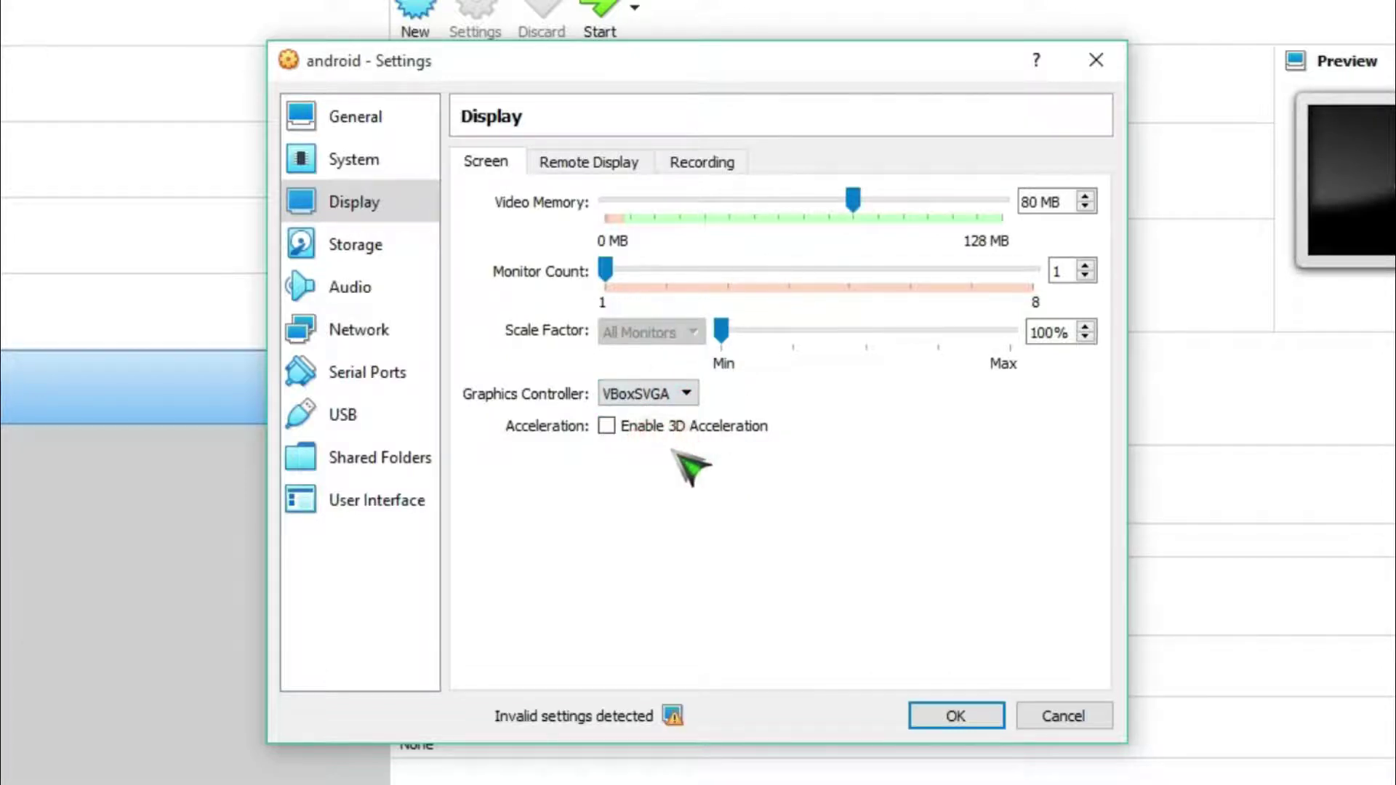
{"action": "left_click", "coordinate": [610, 430]}
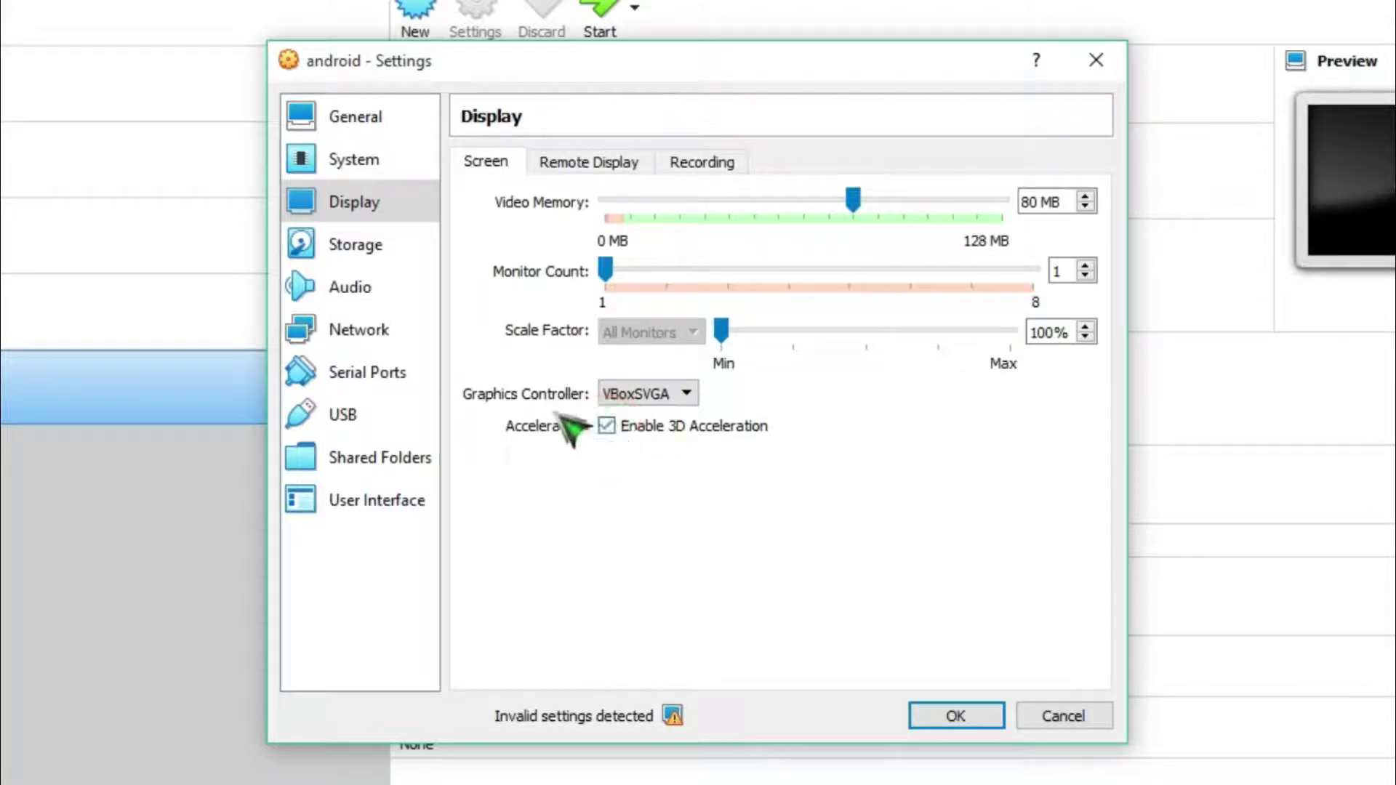
Review the android machine's storage controllers, android.vdi disk and empty optical drive, and save the machine settings
{"action": "left_click", "coordinate": [373, 252]}
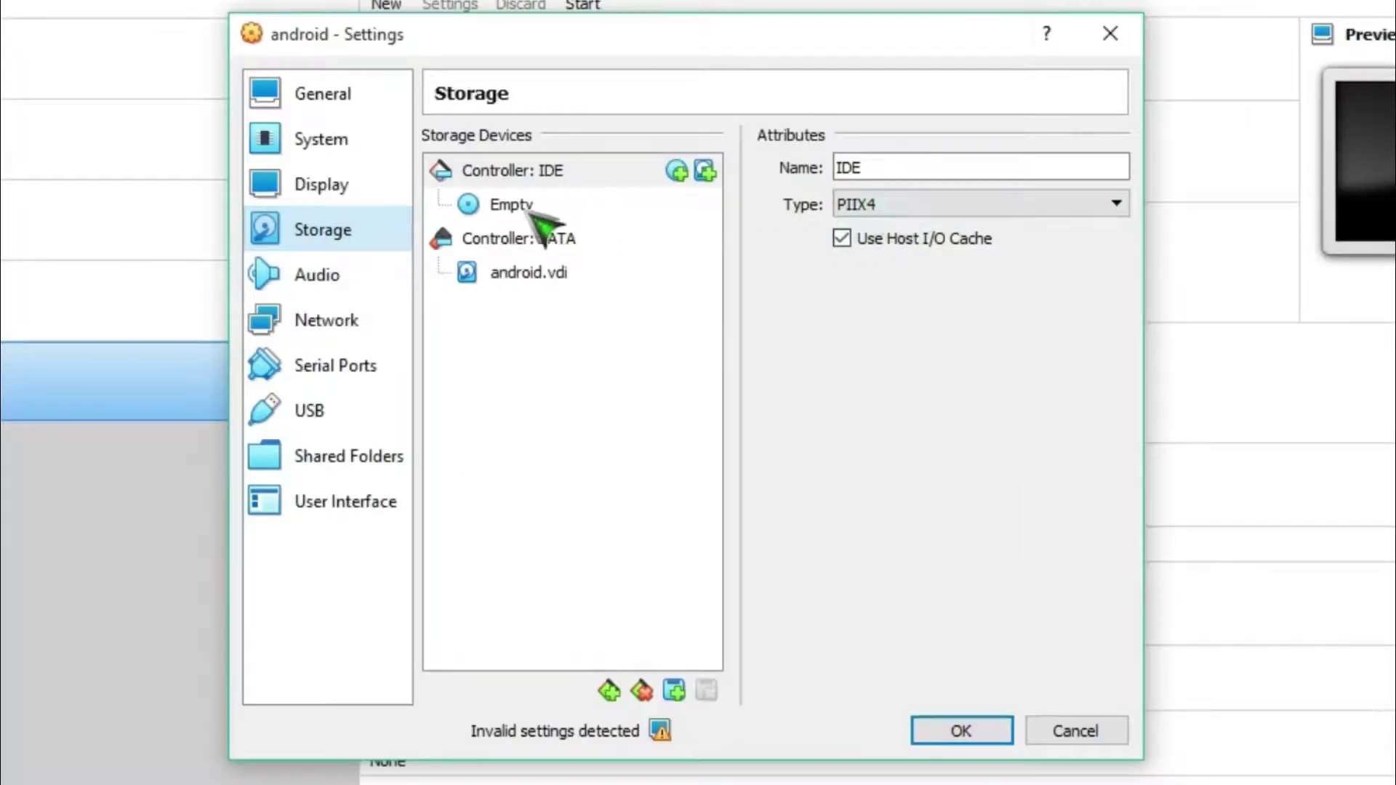
{"action": "left_click", "coordinate": [530, 282]}
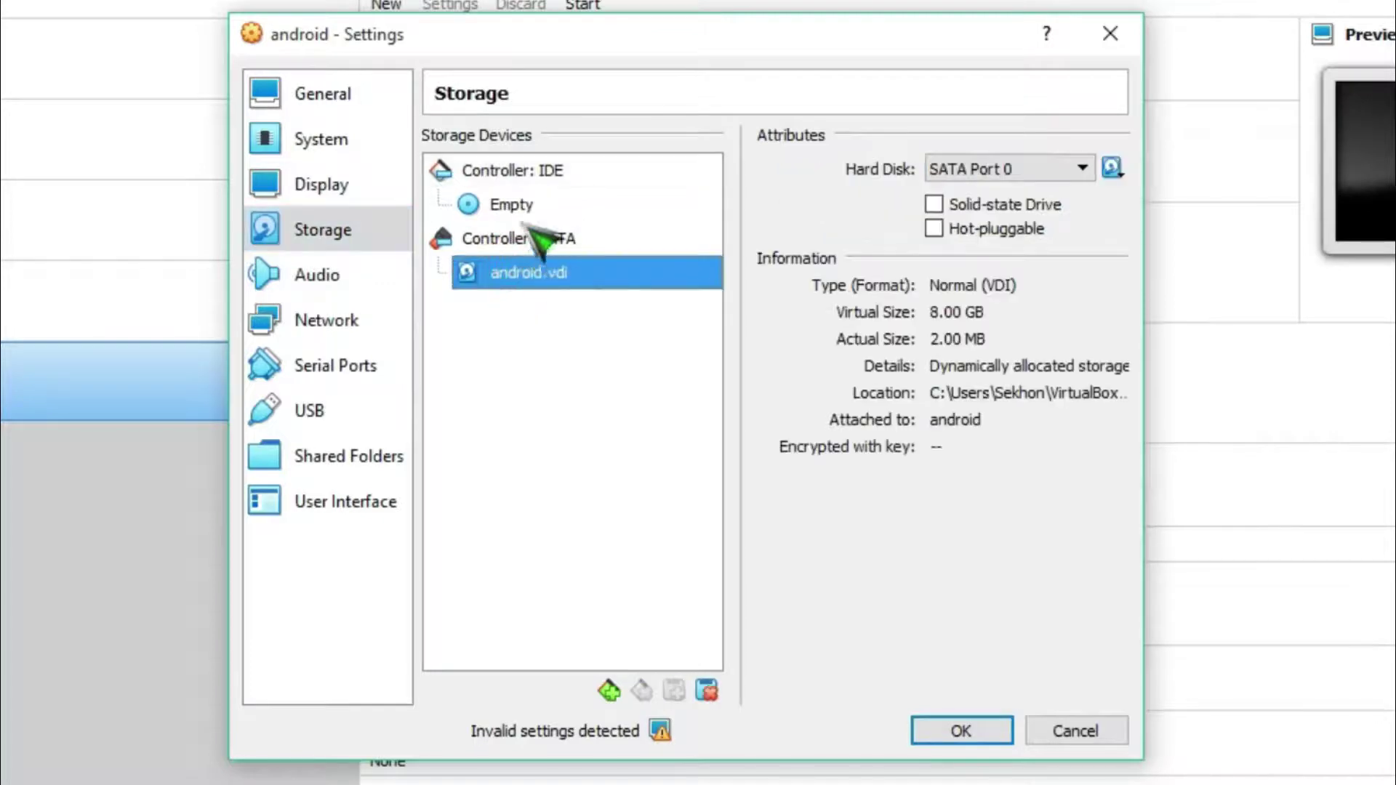
{"action": "left_click", "coordinate": [542, 238]}
{"action": "left_click", "coordinate": [503, 206]}
{"action": "left_click", "coordinate": [898, 204]}
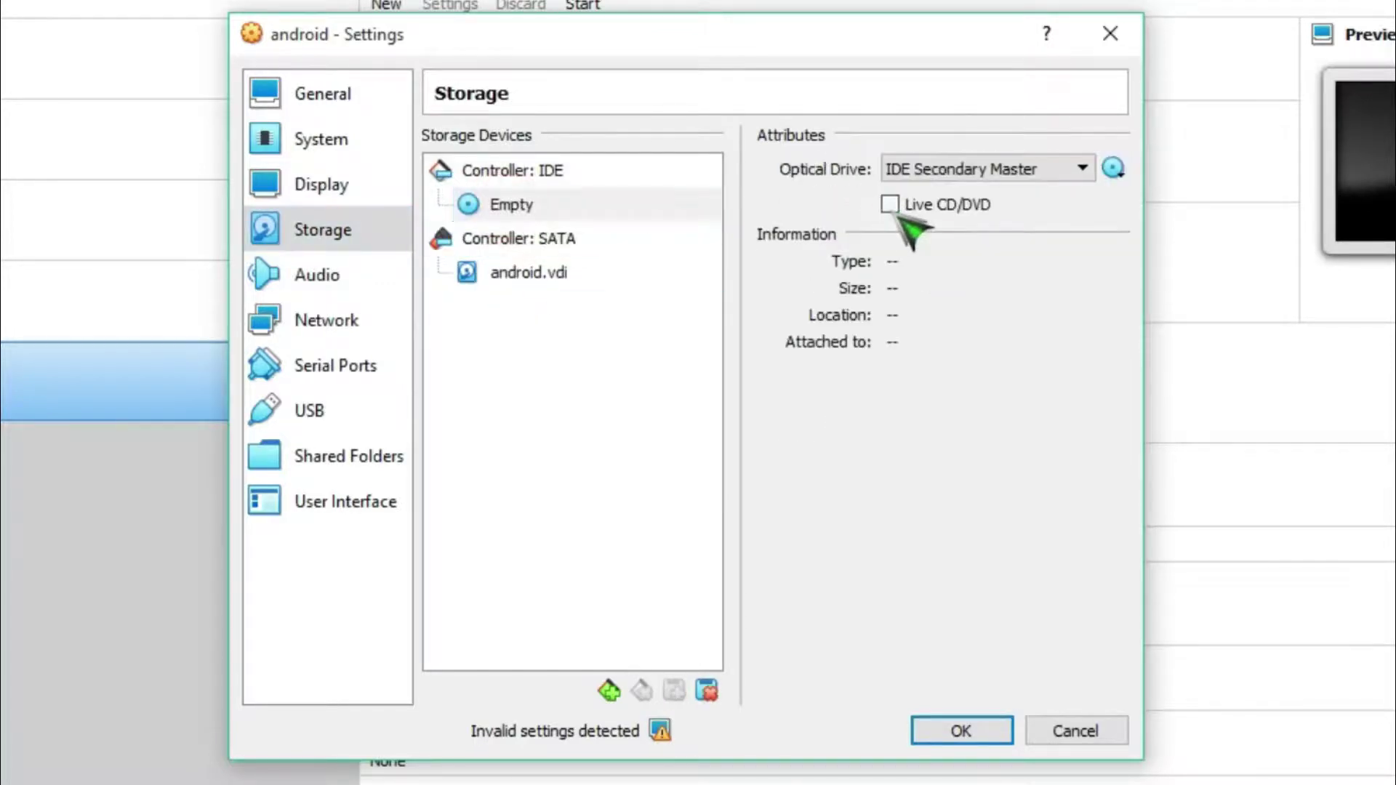
{"action": "left_click", "coordinate": [1000, 733]}
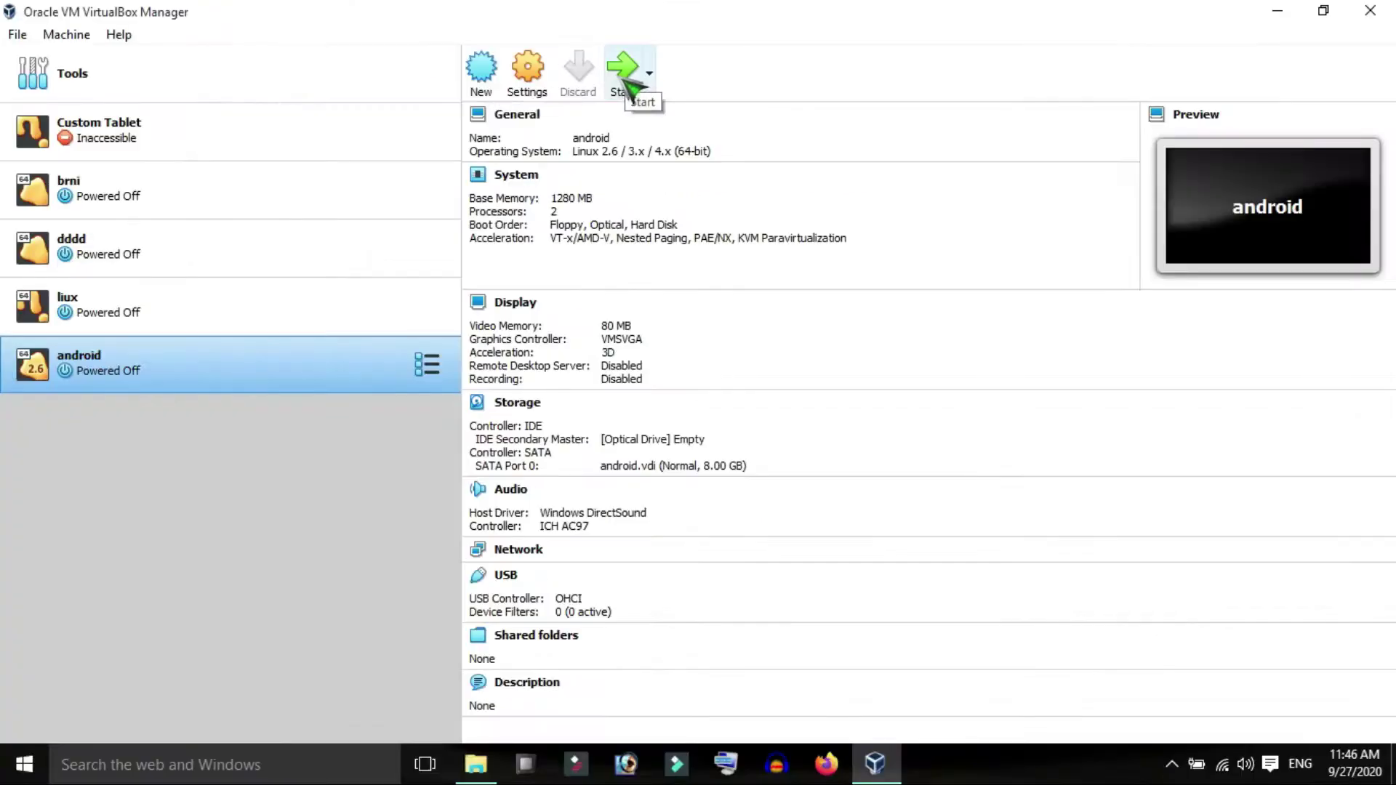
Start the android machine and add android-x86_64-8.1-rc1.iso from the os's folder on drive E to the optical disk list
{"action": "left_click", "coordinate": [630, 81]}
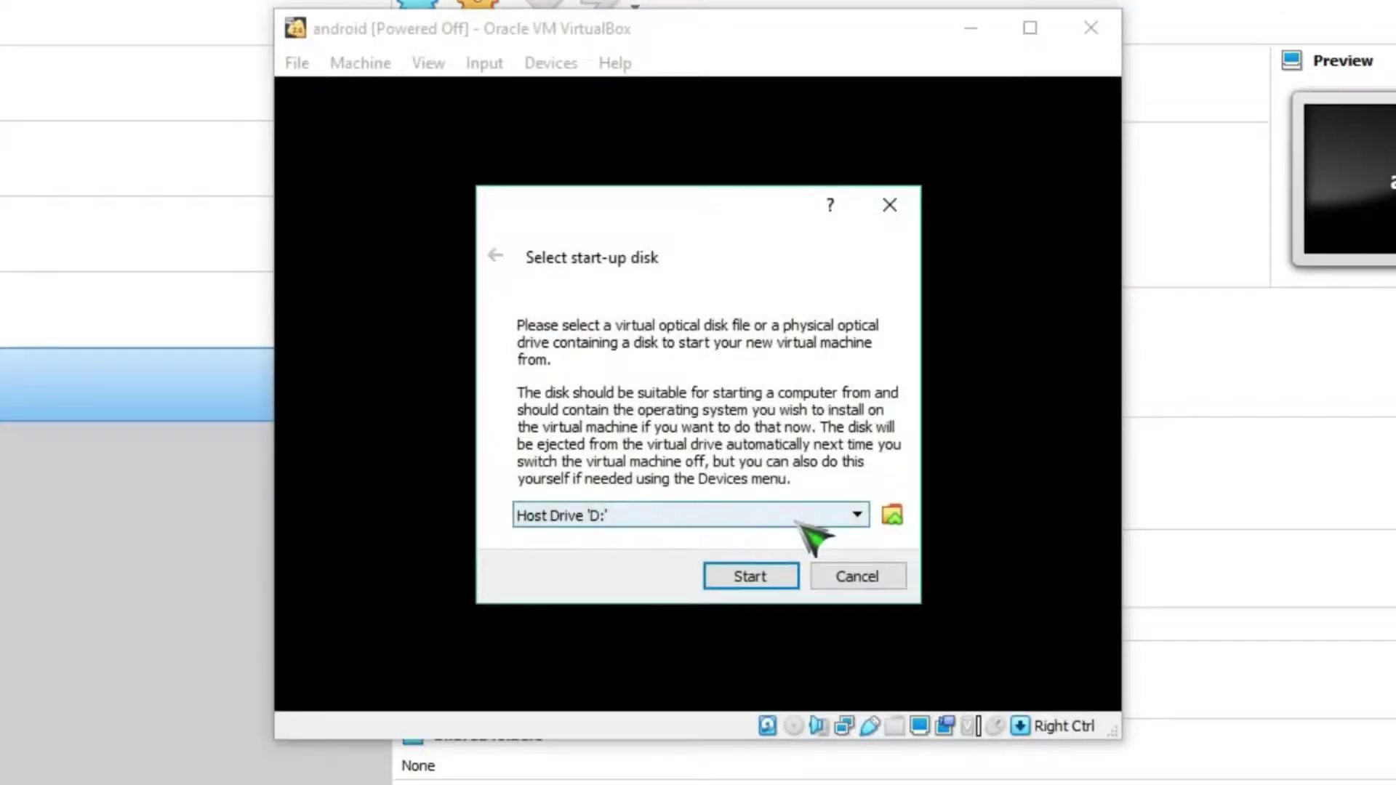
{"action": "left_click", "coordinate": [893, 515]}
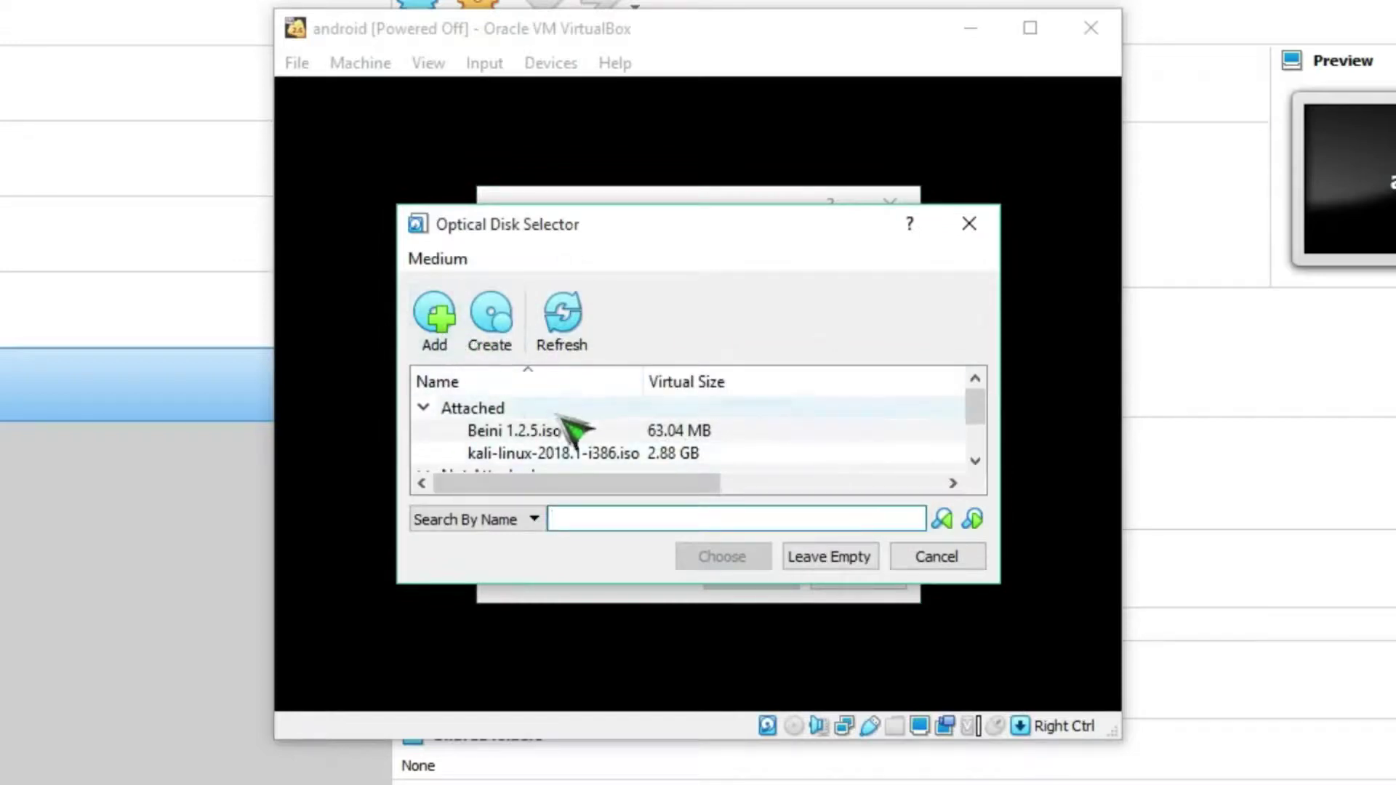
{"action": "scroll", "coordinate": [574, 421], "scroll_direction": "down", "scroll_amount": 1}
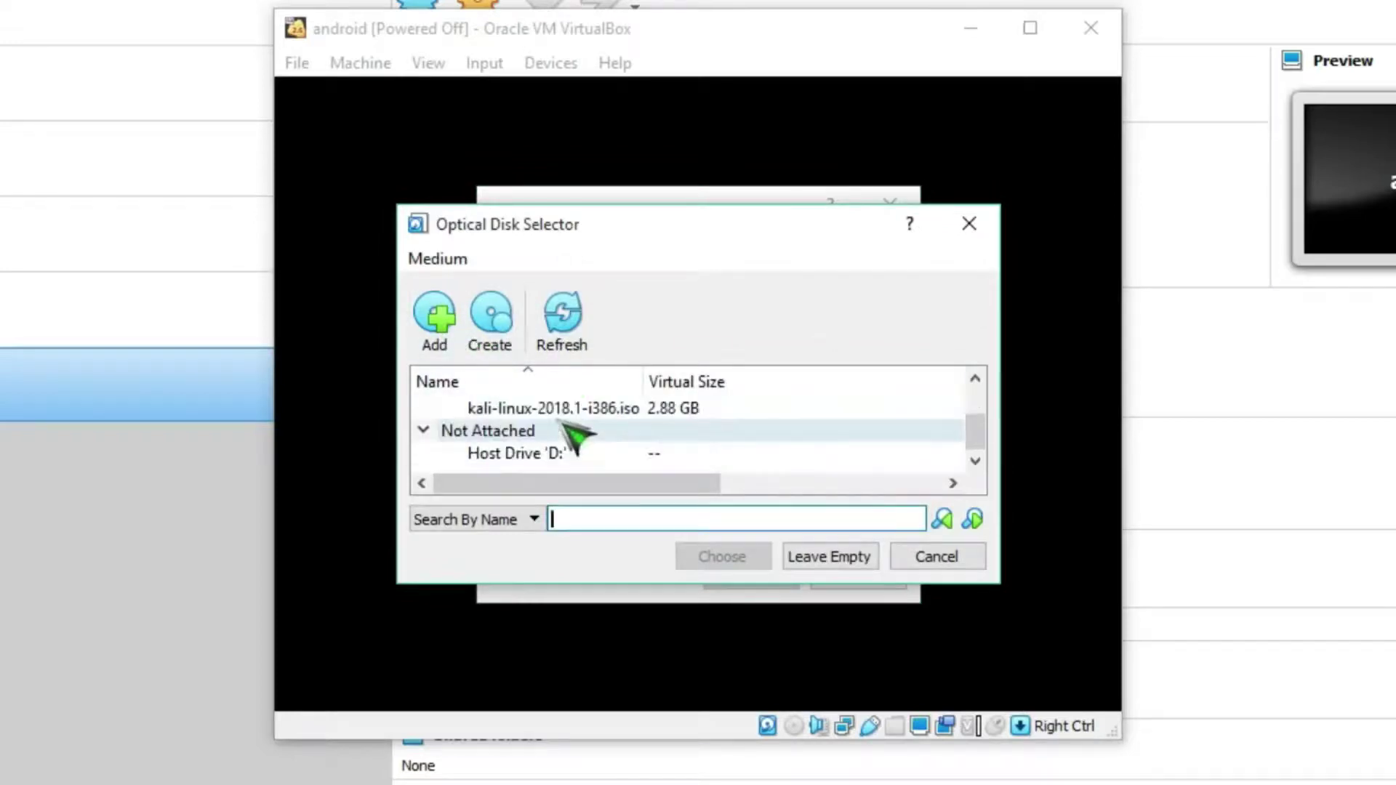
{"action": "left_click", "coordinate": [439, 332]}
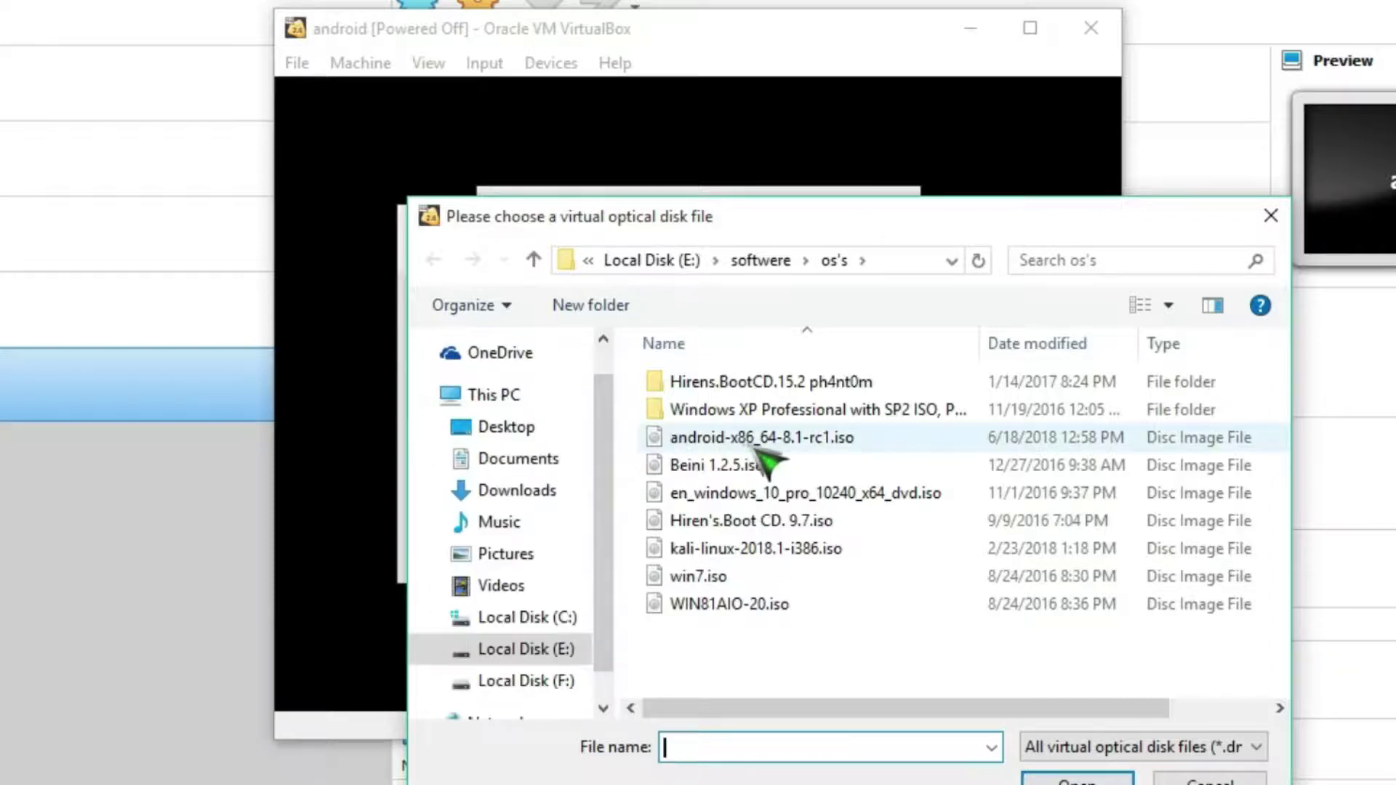
{"action": "left_click", "coordinate": [757, 445]}
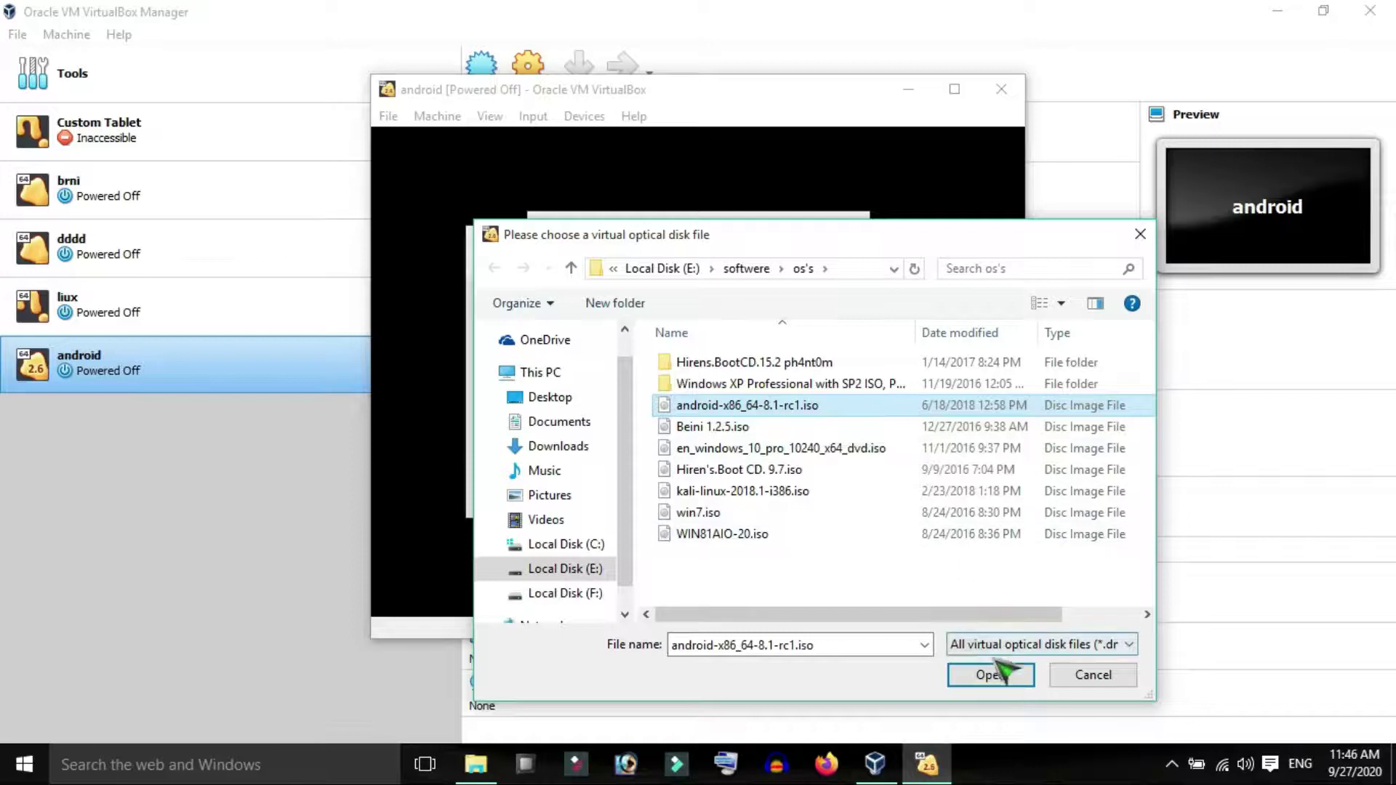
{"action": "left_click", "coordinate": [1007, 676]}
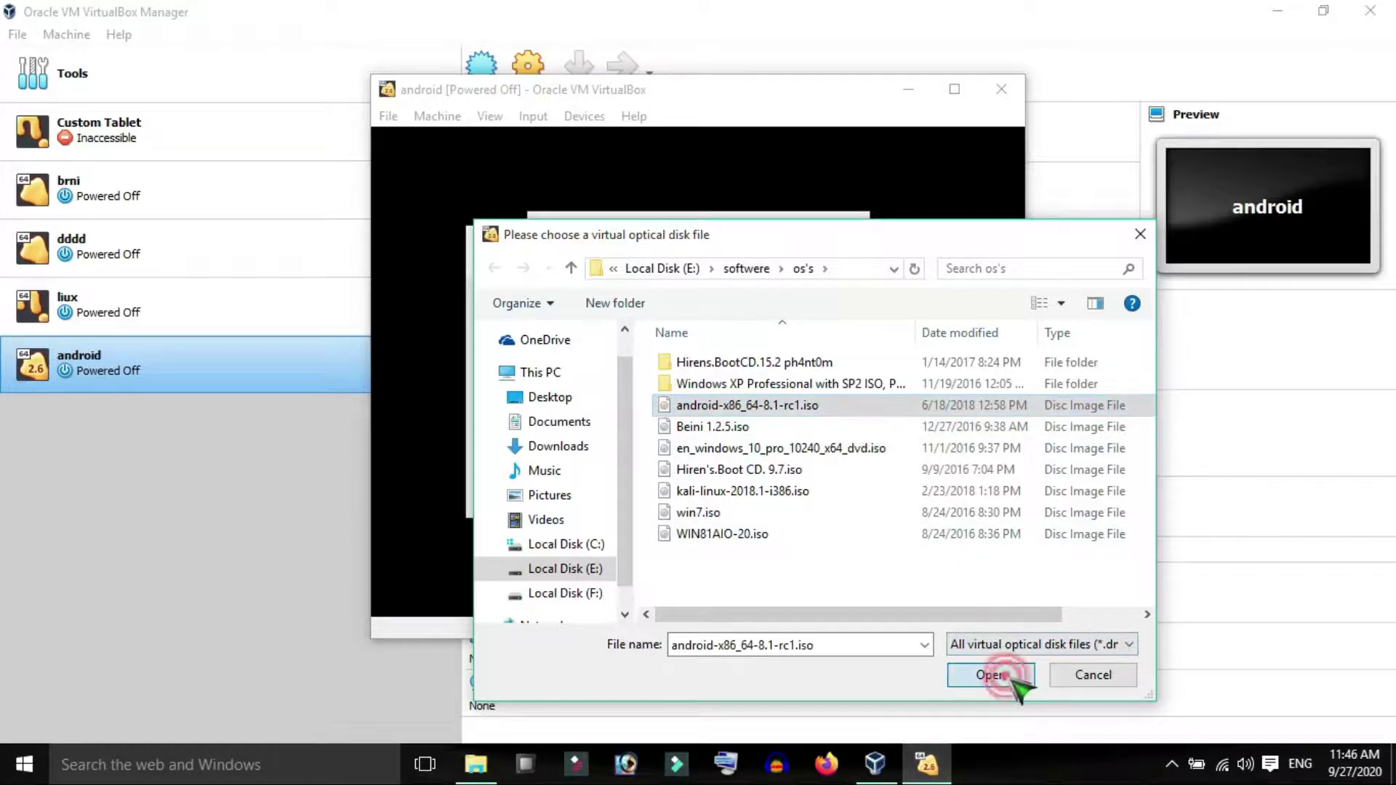
{"action": "left_click", "coordinate": [1007, 677]}
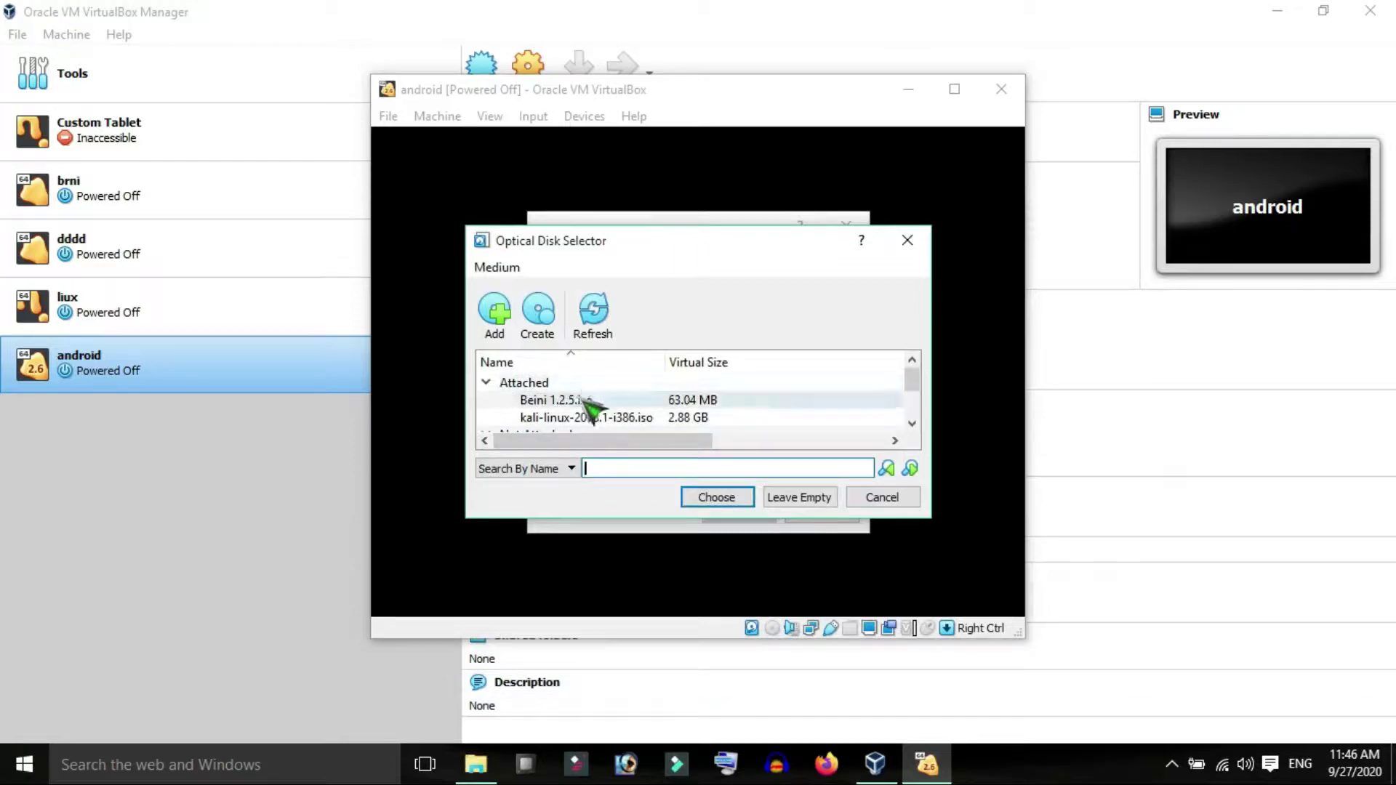
Choose android-x86_64-8.1-rc1.iso as the start-up disk and boot the android machine from it
{"action": "scroll", "coordinate": [587, 407], "scroll_direction": "down", "scroll_amount": 1}
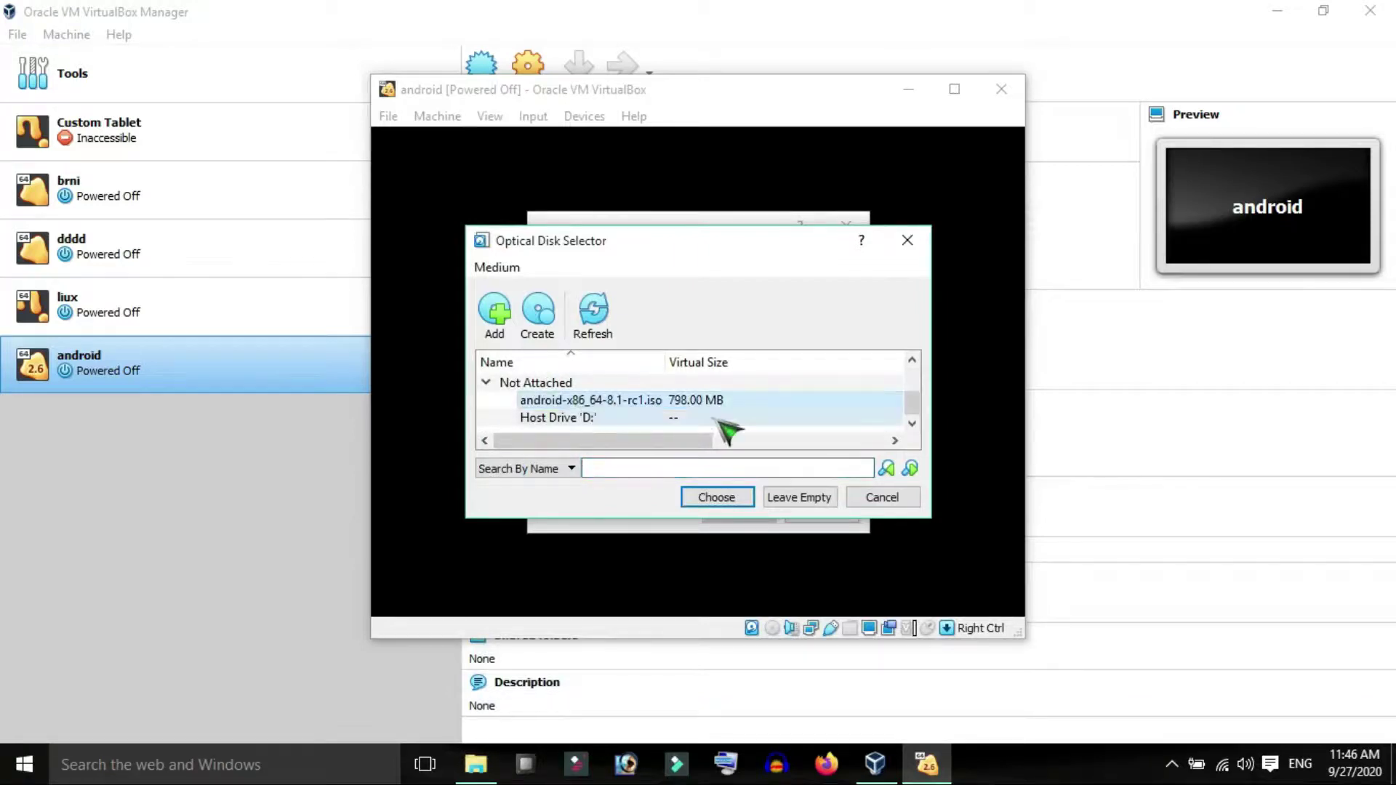
{"action": "scroll", "coordinate": [716, 421], "scroll_direction": "up", "scroll_amount": 1}
{"action": "scroll", "coordinate": [727, 430], "scroll_direction": "down", "scroll_amount": 1}
{"action": "scroll", "coordinate": [715, 429], "scroll_direction": "up", "scroll_amount": 1}
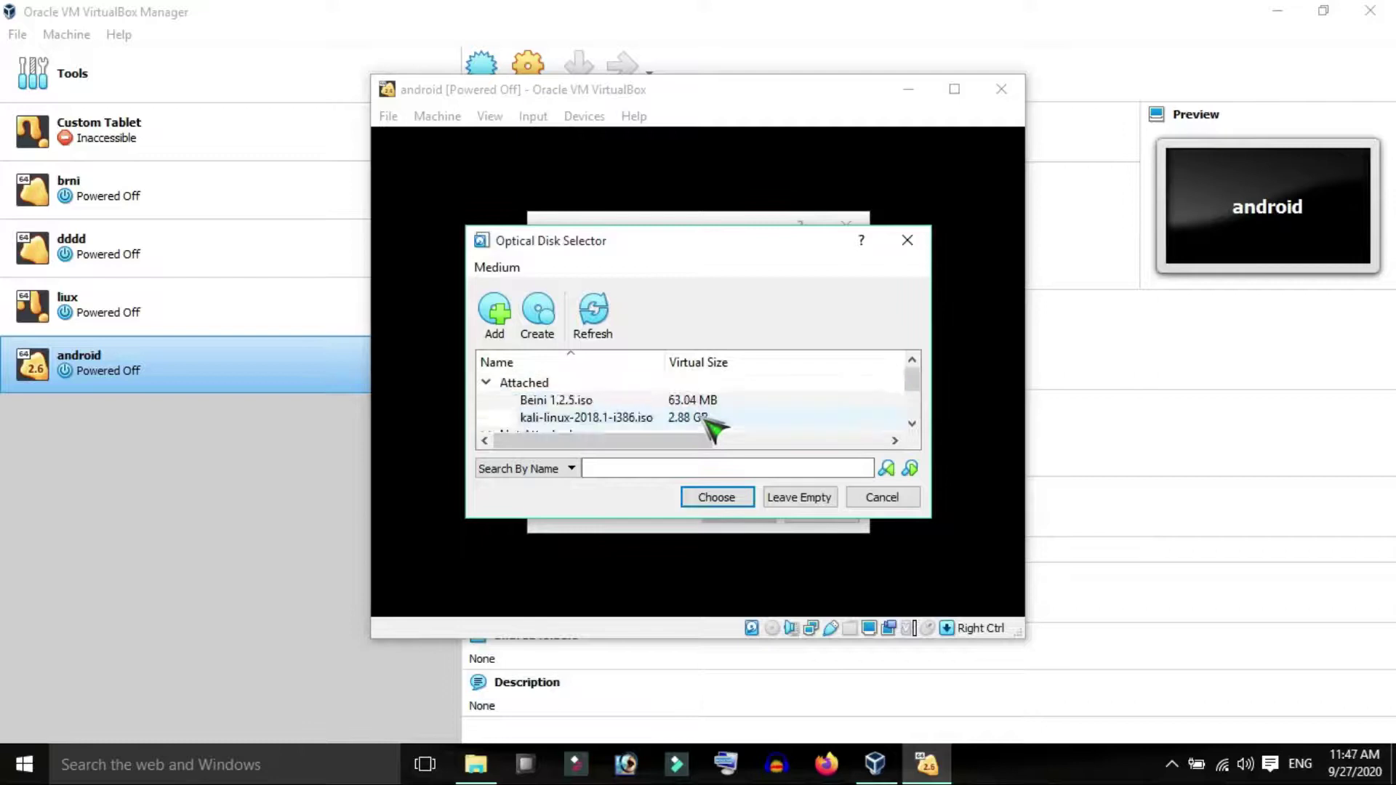
{"action": "scroll", "coordinate": [713, 429], "scroll_direction": "down", "scroll_amount": 1}
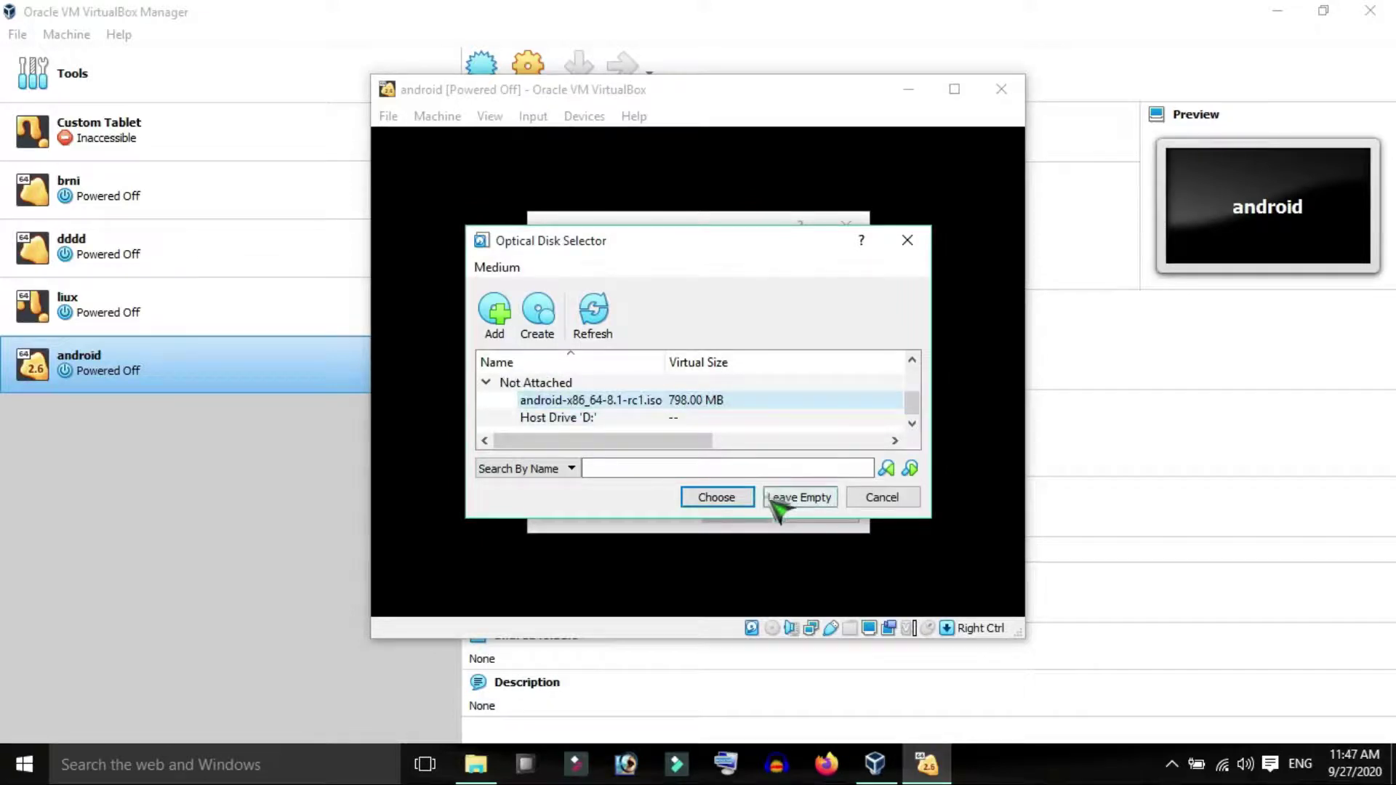
{"action": "double_click", "coordinate": [682, 404]}
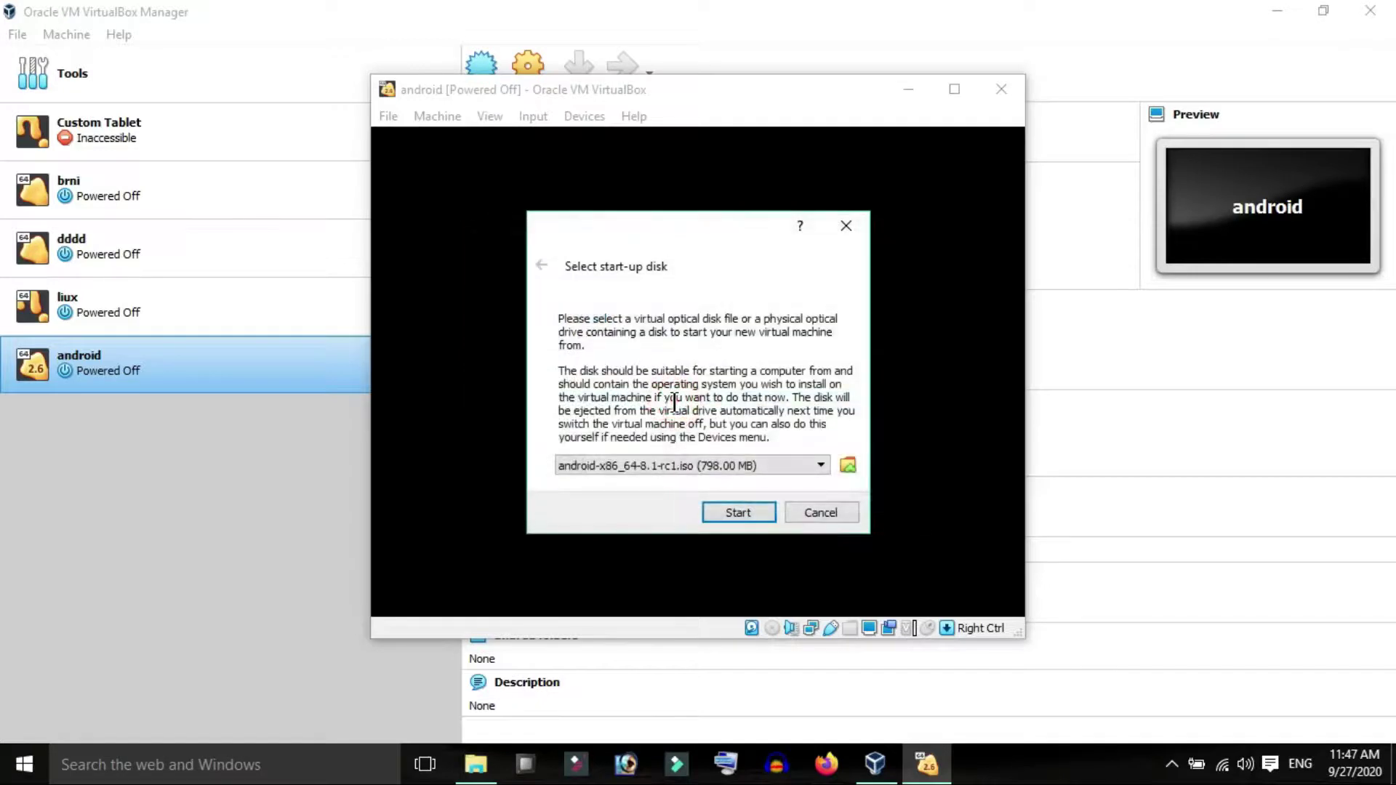
{"action": "left_click", "coordinate": [749, 515]}
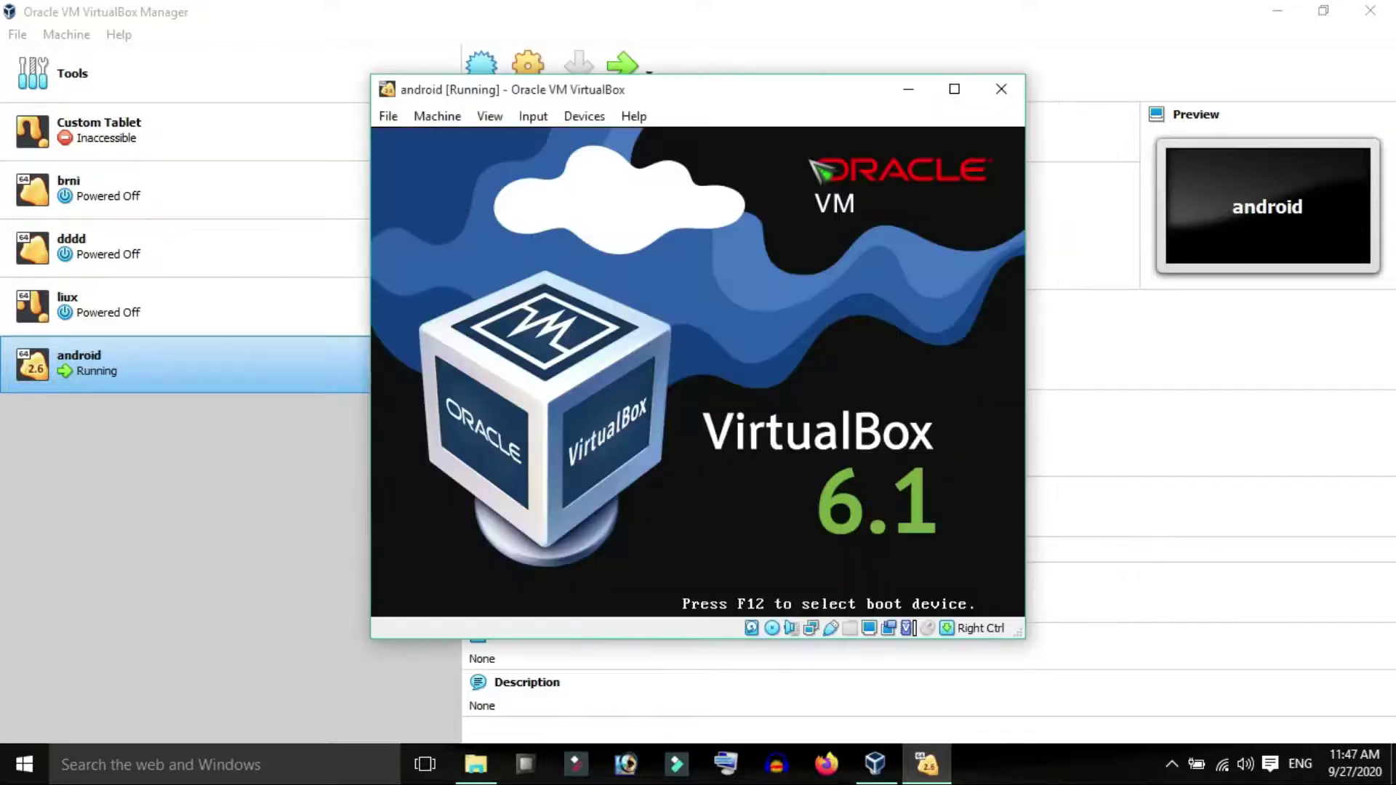
Reposition the running machine's window and enter the Advanced options of the Android-x86 boot menu
{"action": "left_click_drag", "start_coordinate": [803, 91], "coordinate": [701, 104]}
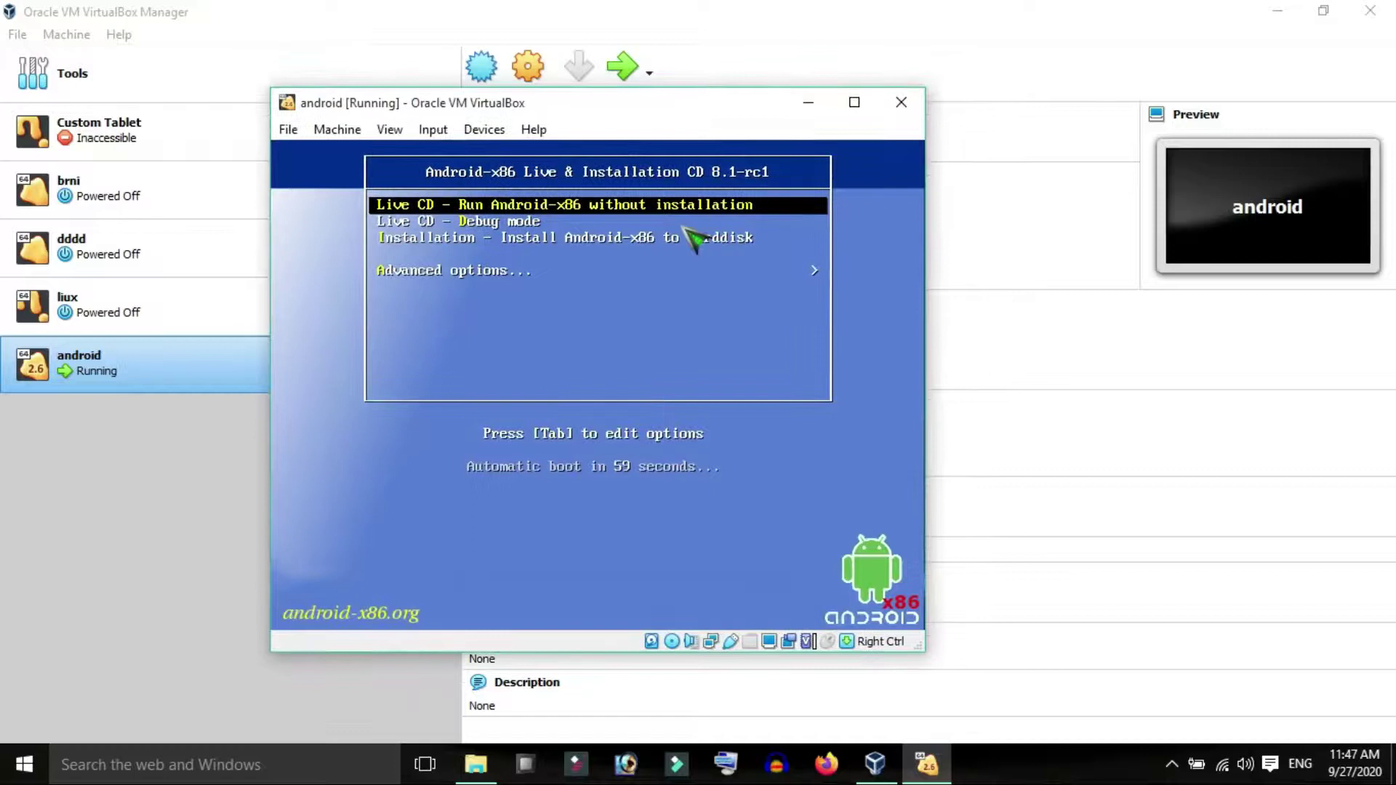
{"action": "key", "text": "Down"}
{"action": "key", "text": "Down"}
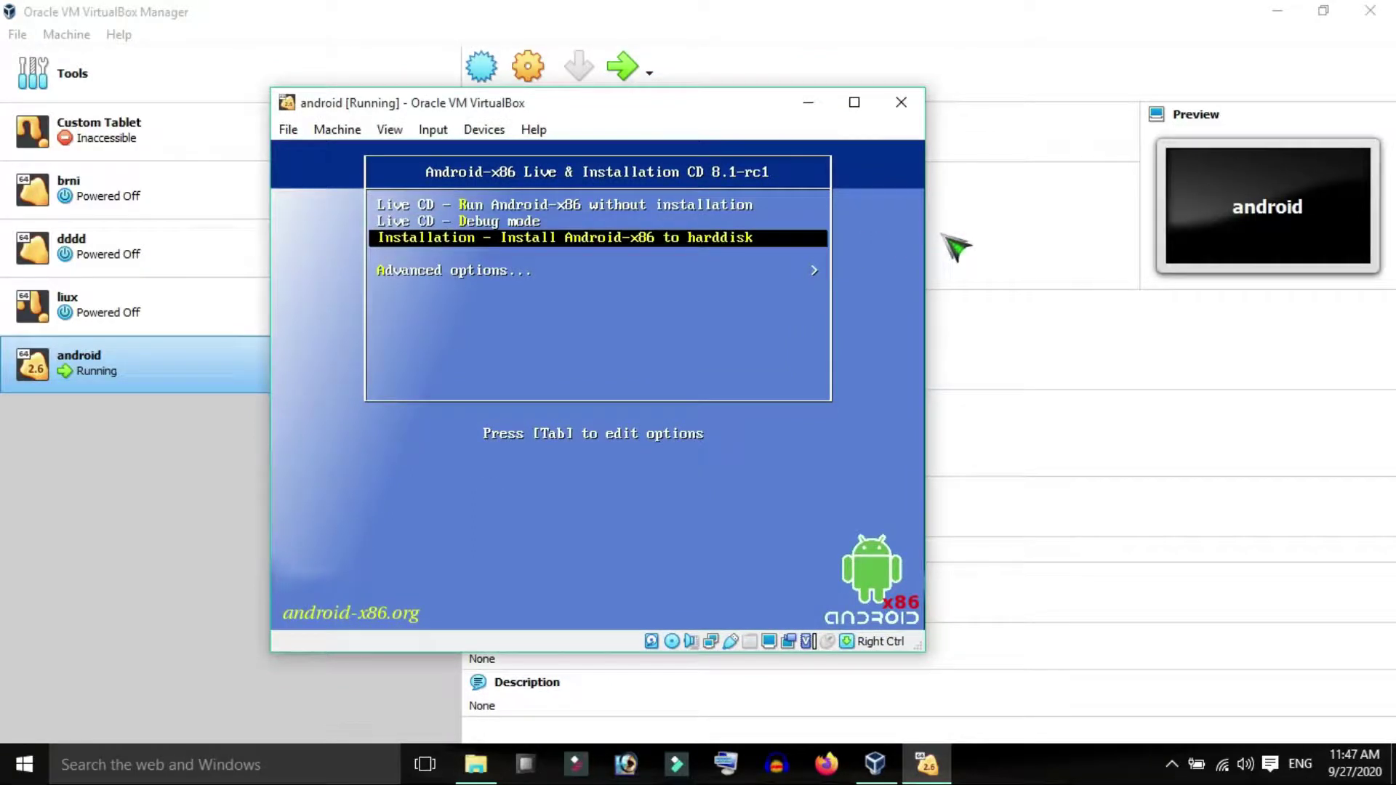
{"action": "key", "text": "Down"}
{"action": "key", "text": "Up"}
{"action": "key", "text": "Down"}
{"action": "key", "text": "Return"}
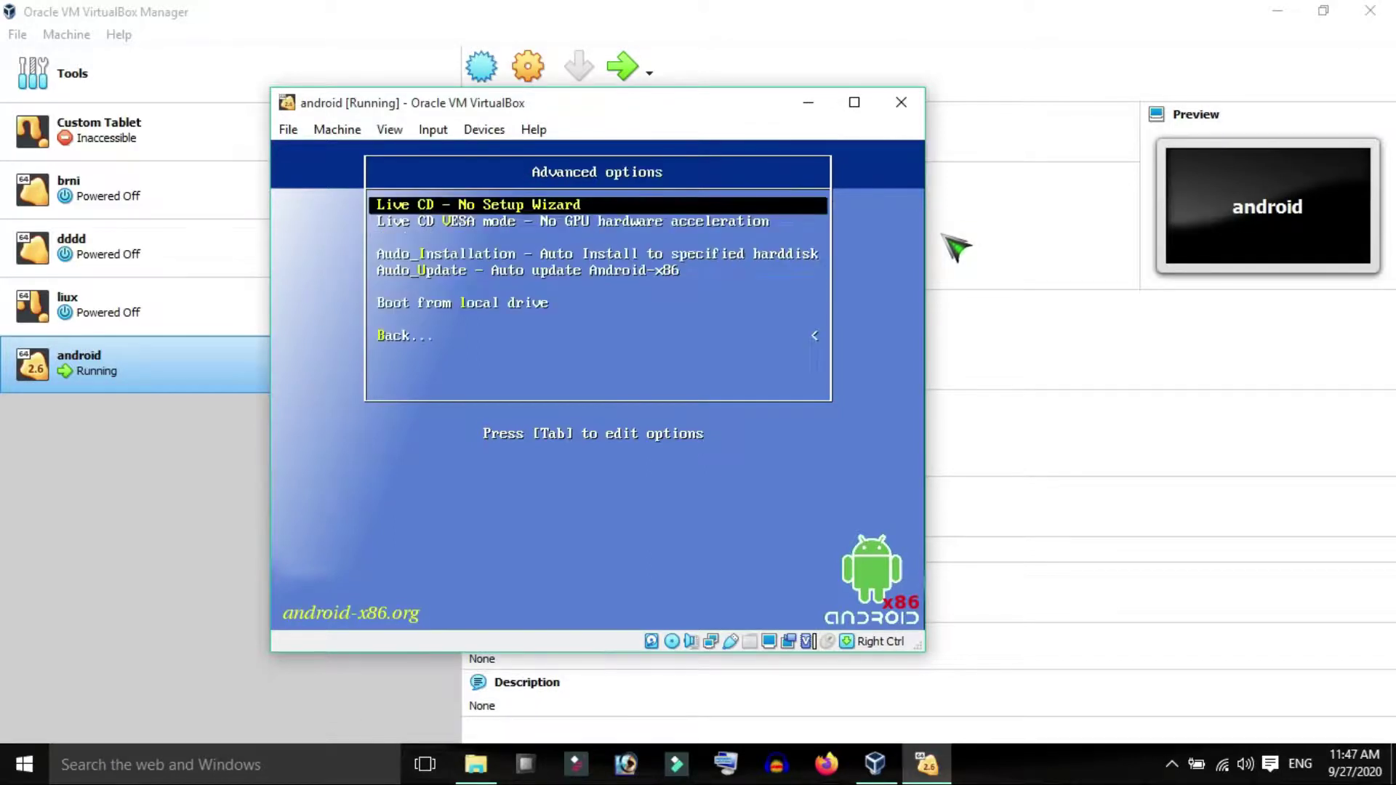
Run the automatic installation to the specified hard disk and confirm erasing /dev/sda for Android-x86
{"action": "key", "text": "Down"}
{"action": "key", "text": "Down"}
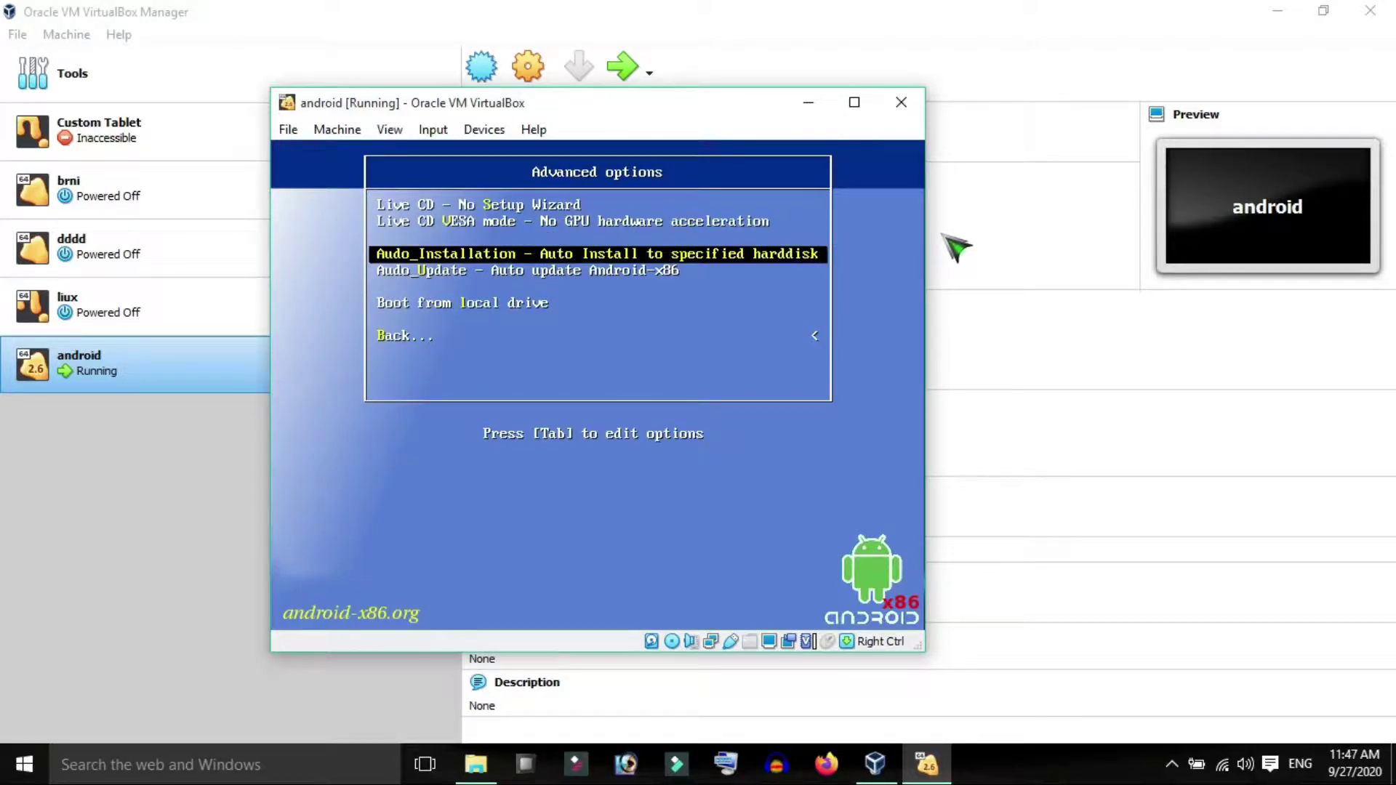
{"action": "key", "text": "Down"}
{"action": "key", "text": "Up"}
{"action": "key", "text": "Return"}
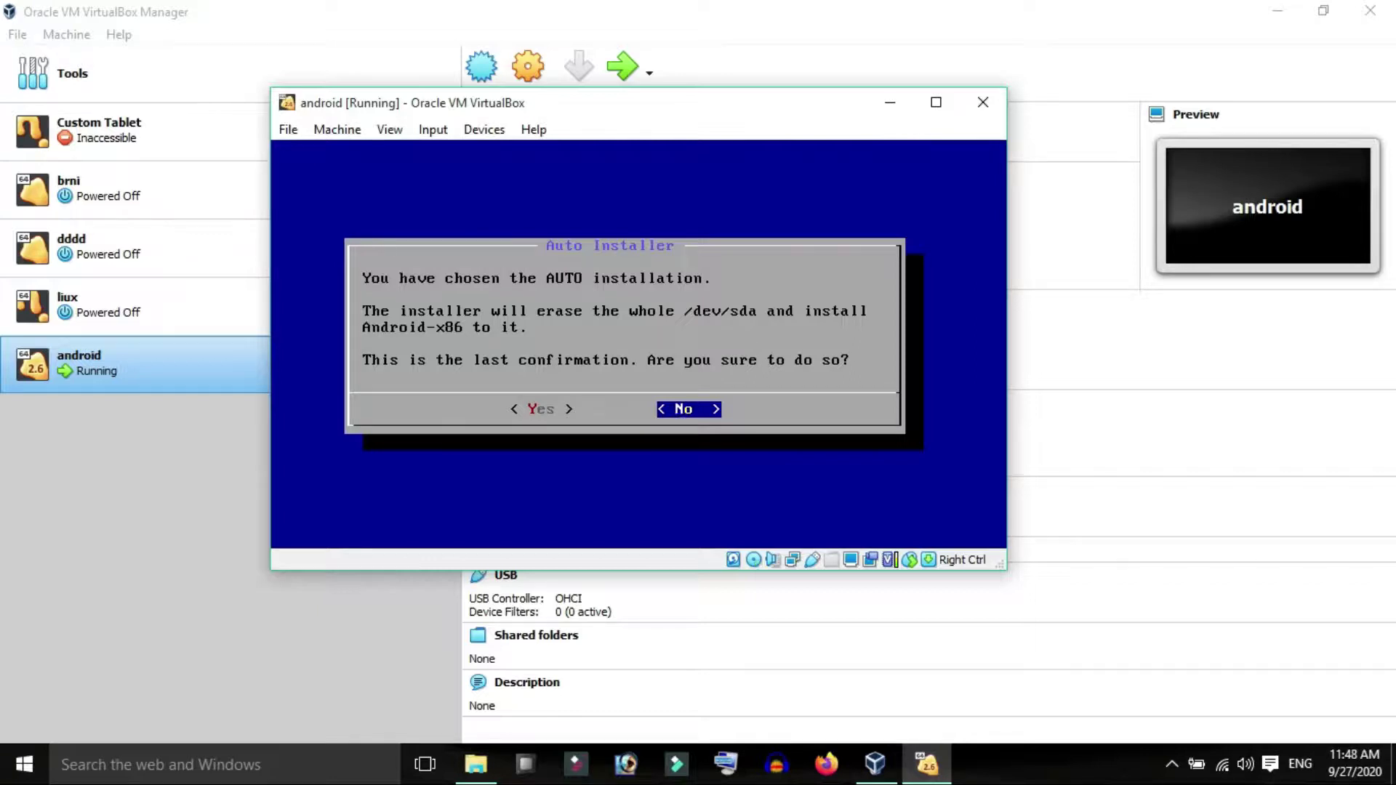
{"action": "key", "text": "Left"}
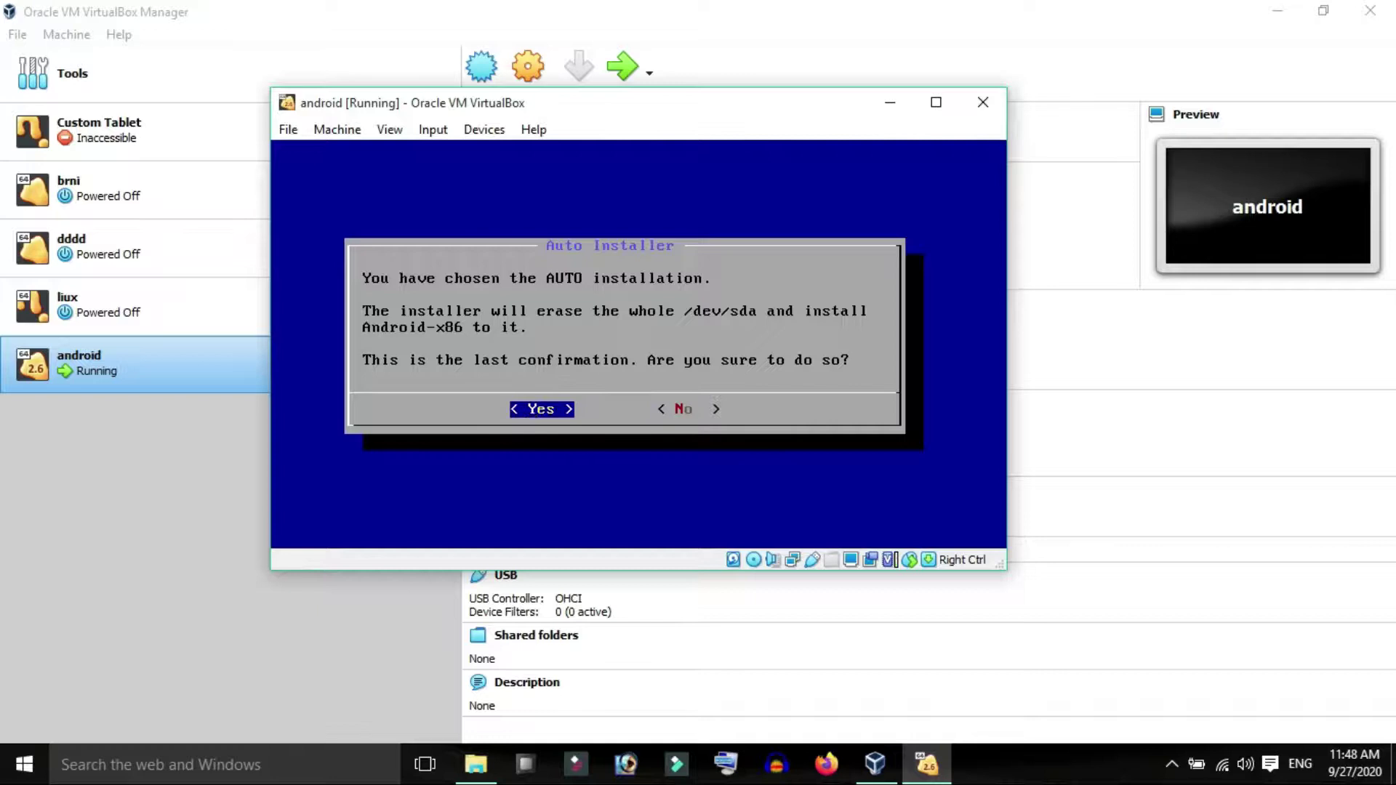
{"action": "type", "text": "yy"}
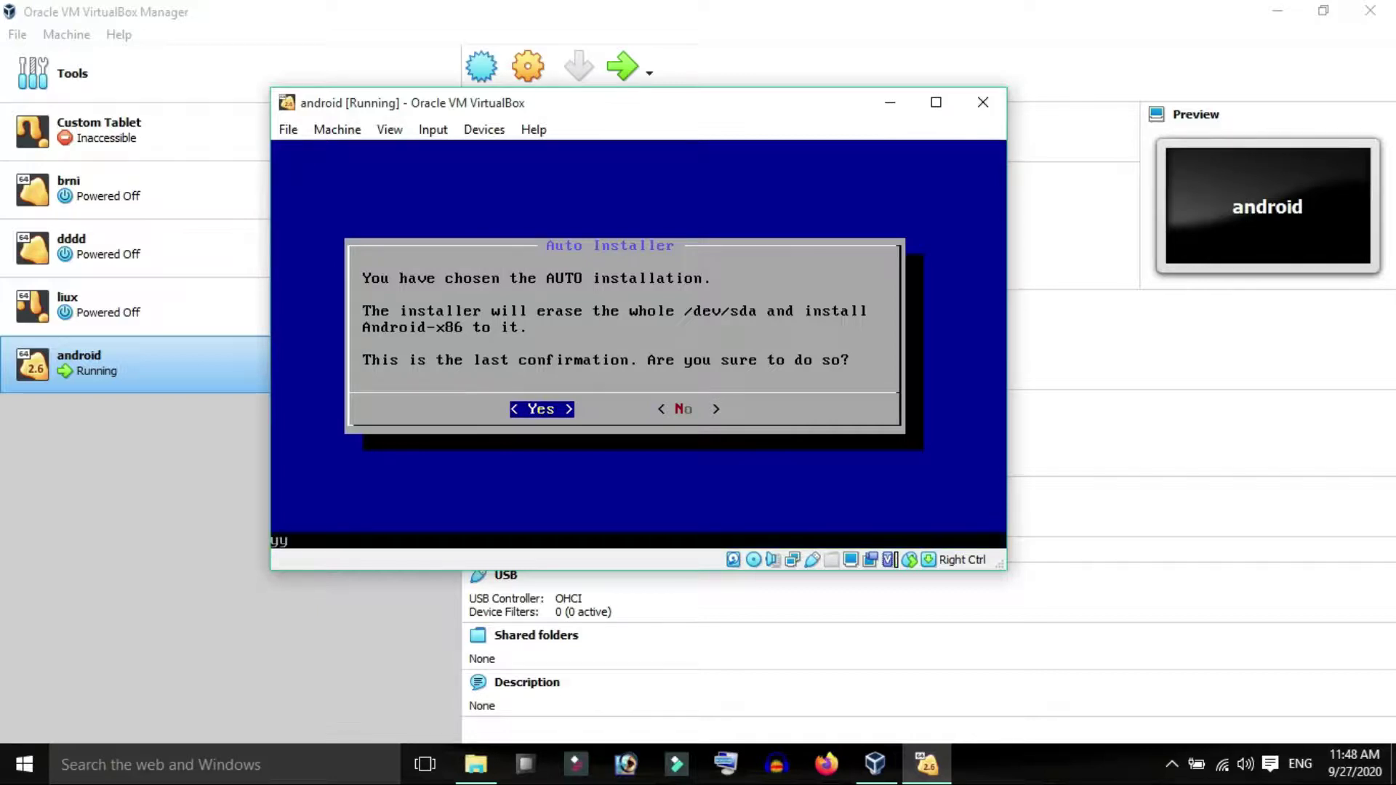
{"action": "key", "text": "Return"}
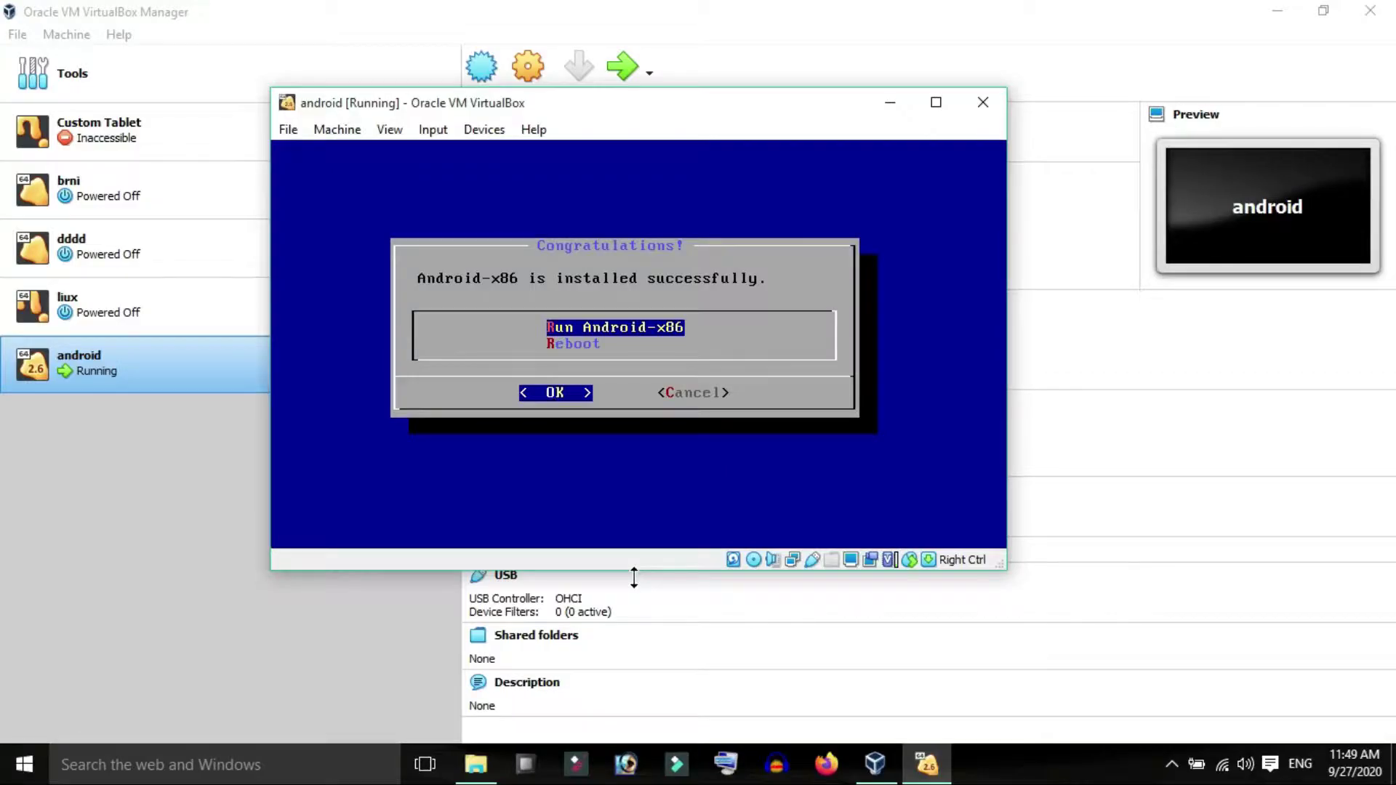
Run Android-x86 from the finished installer and move the virtual machine window fully into view
{"action": "key", "text": "Return"}
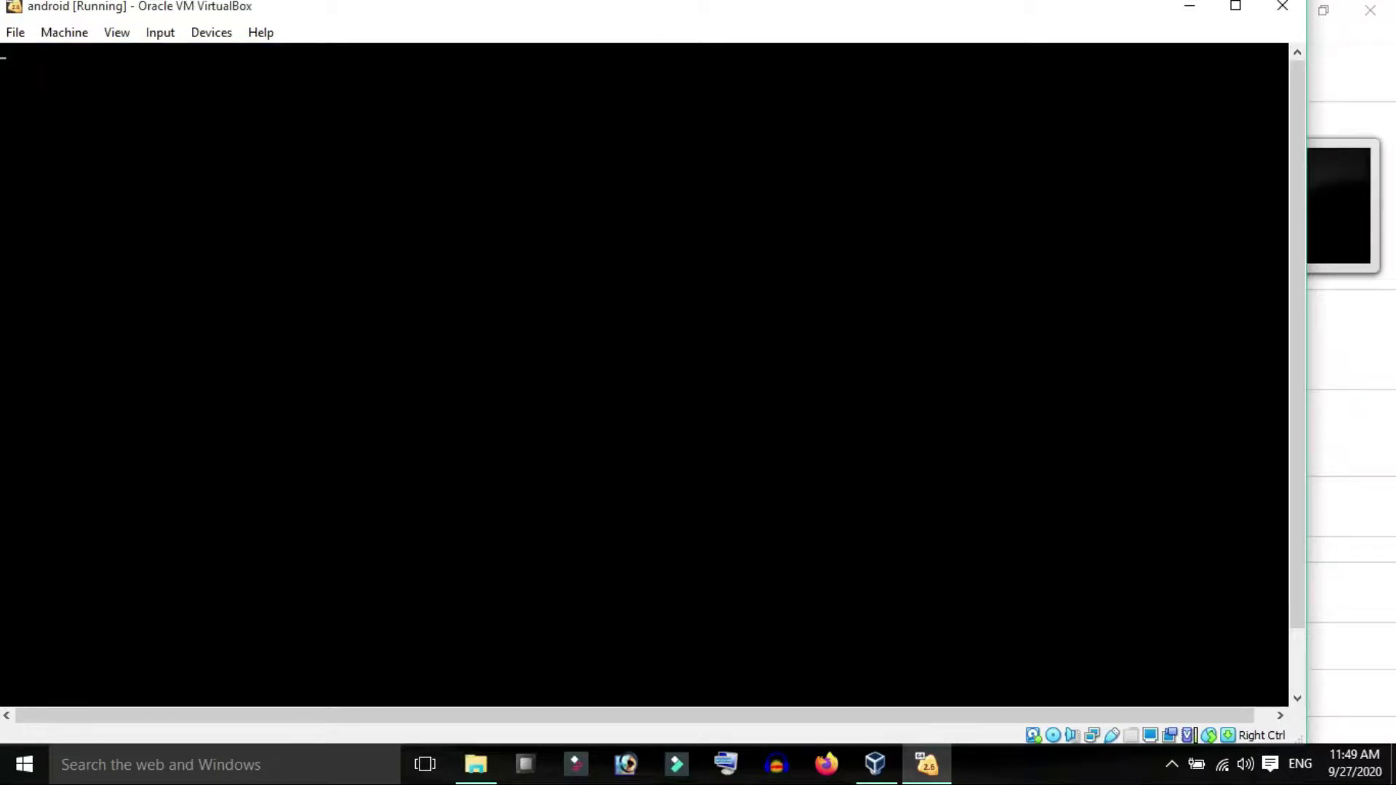
{"action": "mouse_move", "coordinate": [688, 16]}
{"action": "left_mouse_down"}
{"action": "mouse_move", "coordinate": [723, 16]}
{"action": "mouse_move", "coordinate": [711, 26]}
{"action": "left_mouse_up"}
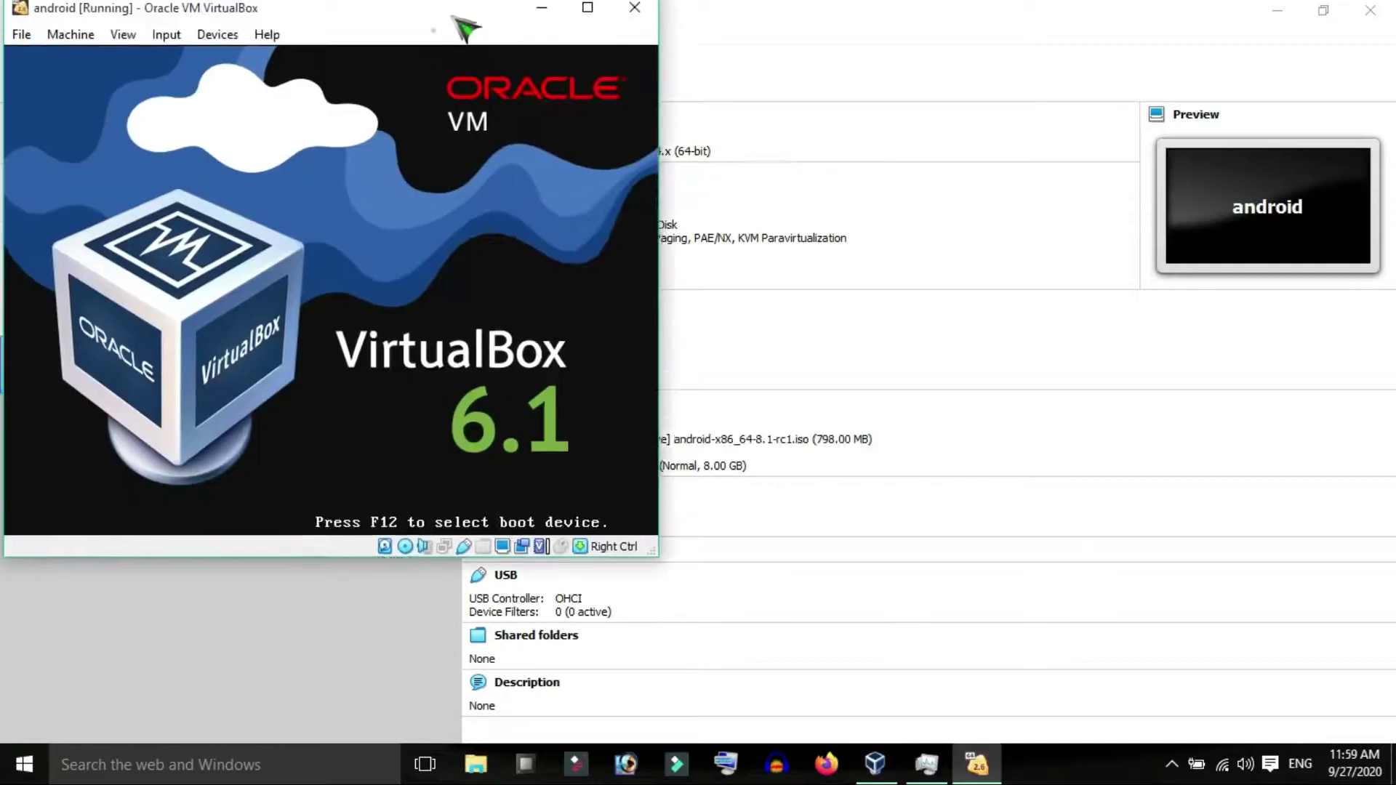
{"action": "left_click_drag", "start_coordinate": [461, 25], "coordinate": [695, 78]}
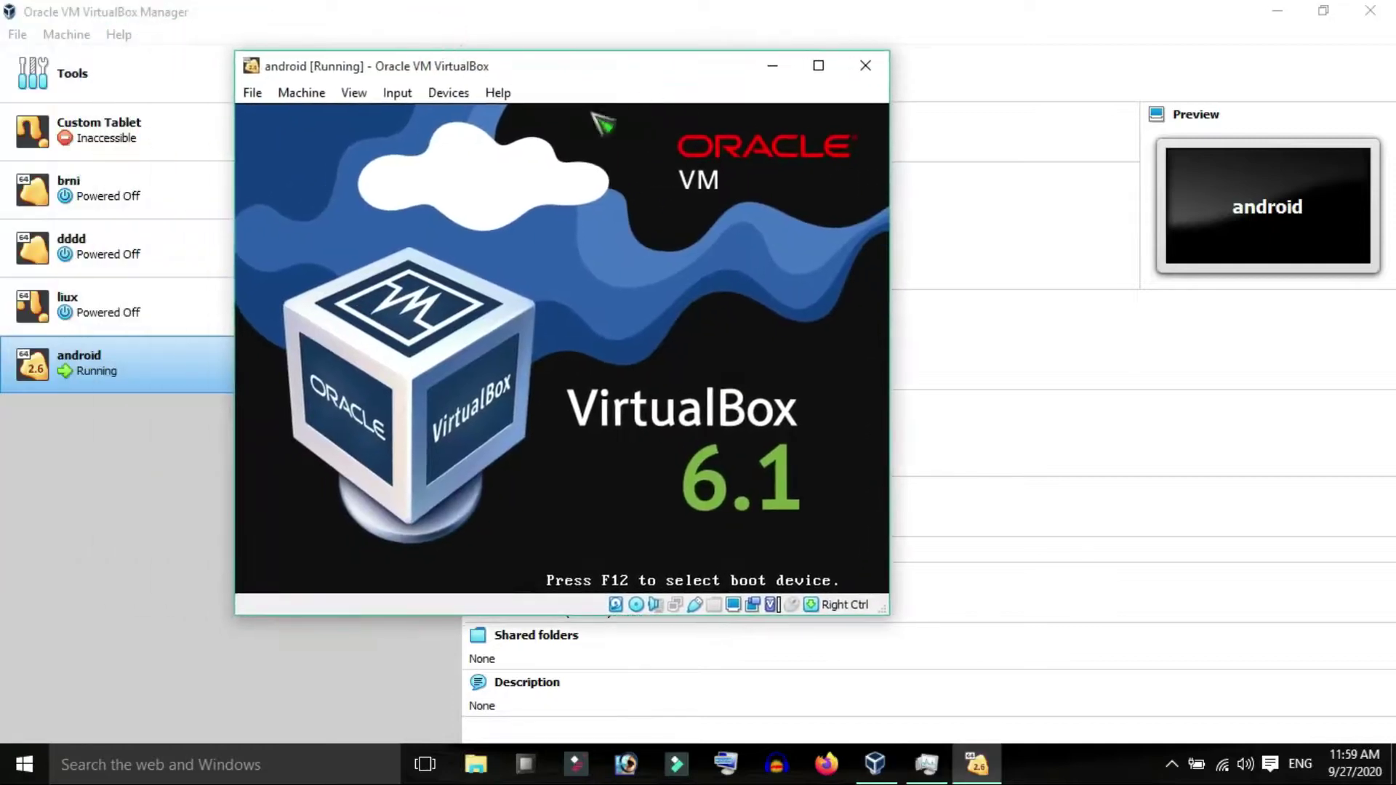
Take the android-x86_64-8.1-rc1.iso image out of the running android machine's optical drive
{"action": "left_click", "coordinate": [309, 94]}
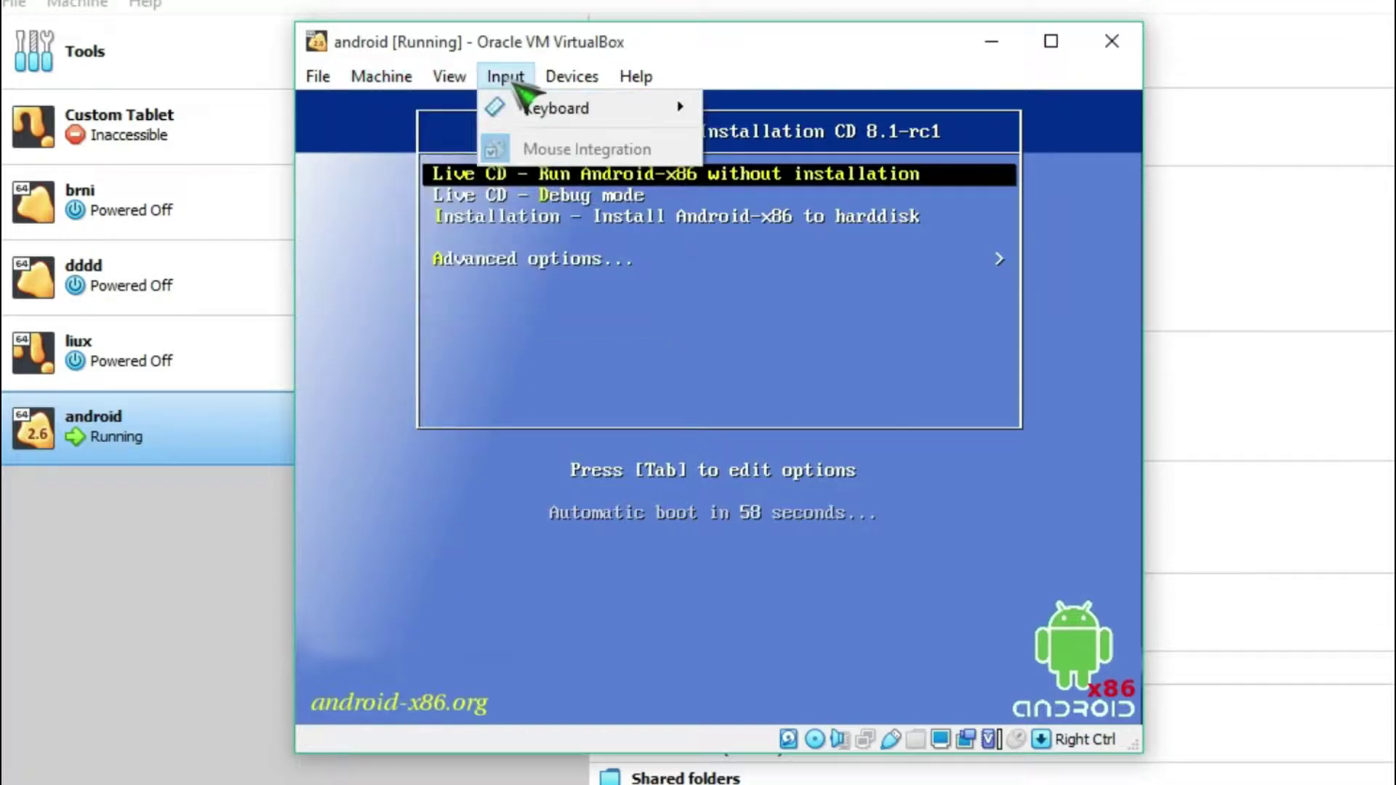
{"action": "mouse_move", "coordinate": [572, 83]}
{"action": "mouse_move", "coordinate": [592, 111]}
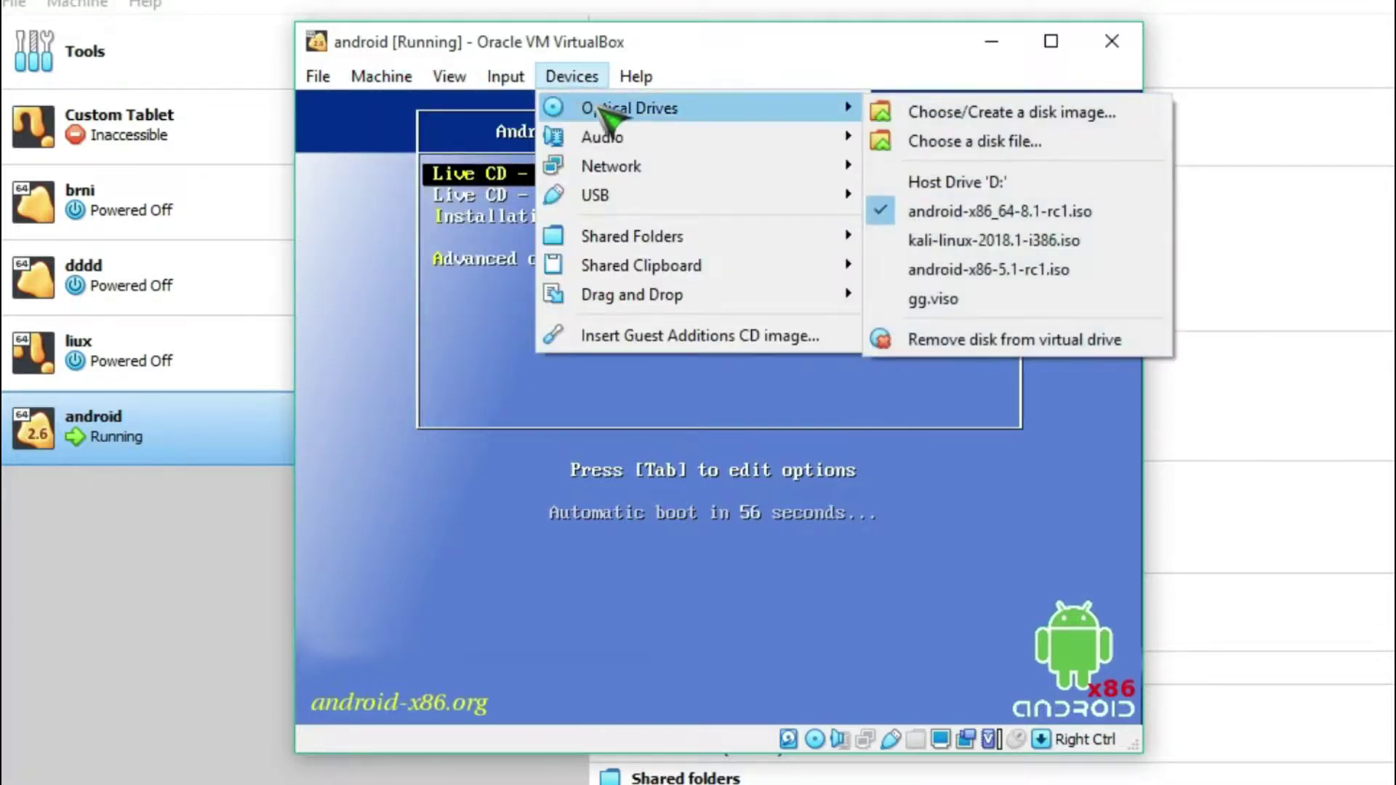
{"action": "left_click", "coordinate": [988, 182]}
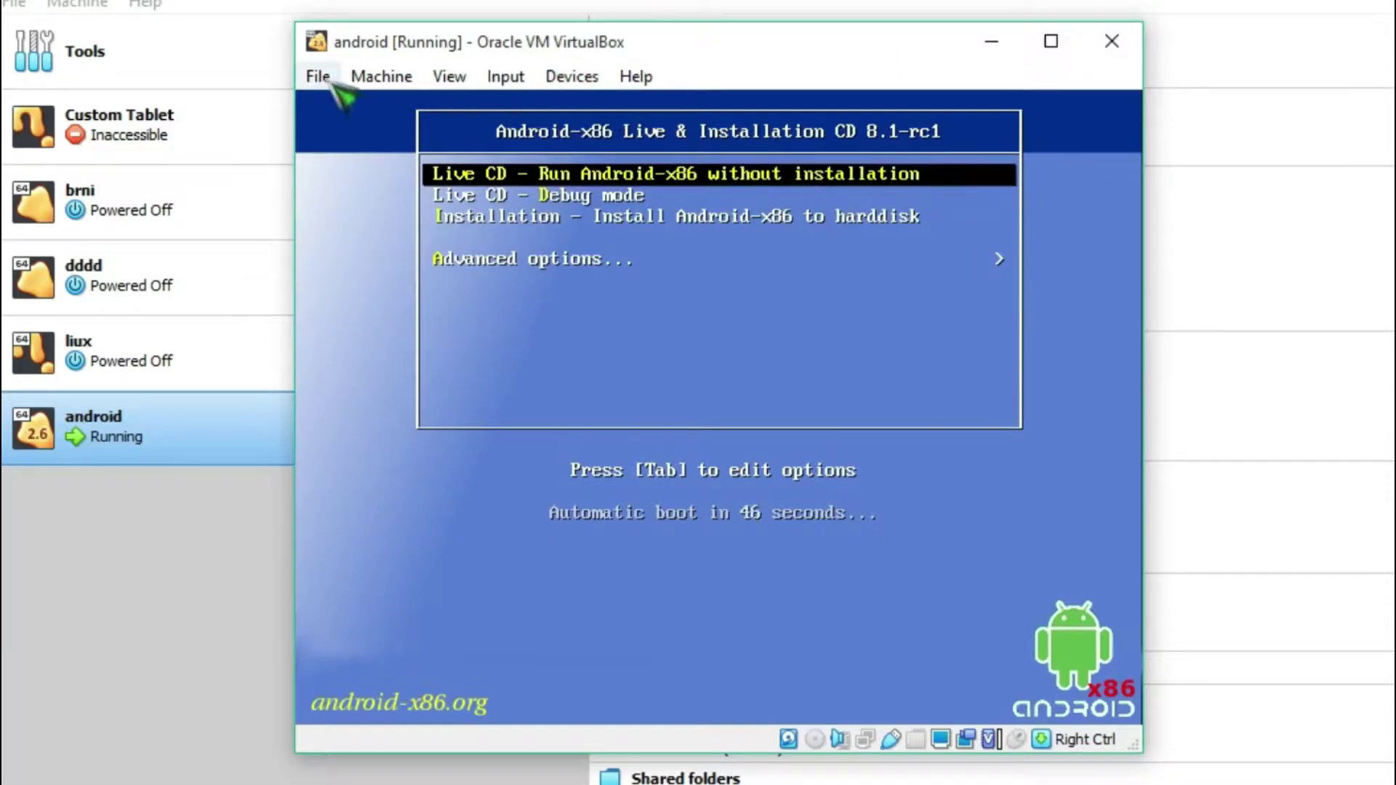
Power off the android machine and start it again from its virtual disk in a maximized window
{"action": "left_click", "coordinate": [1112, 41]}
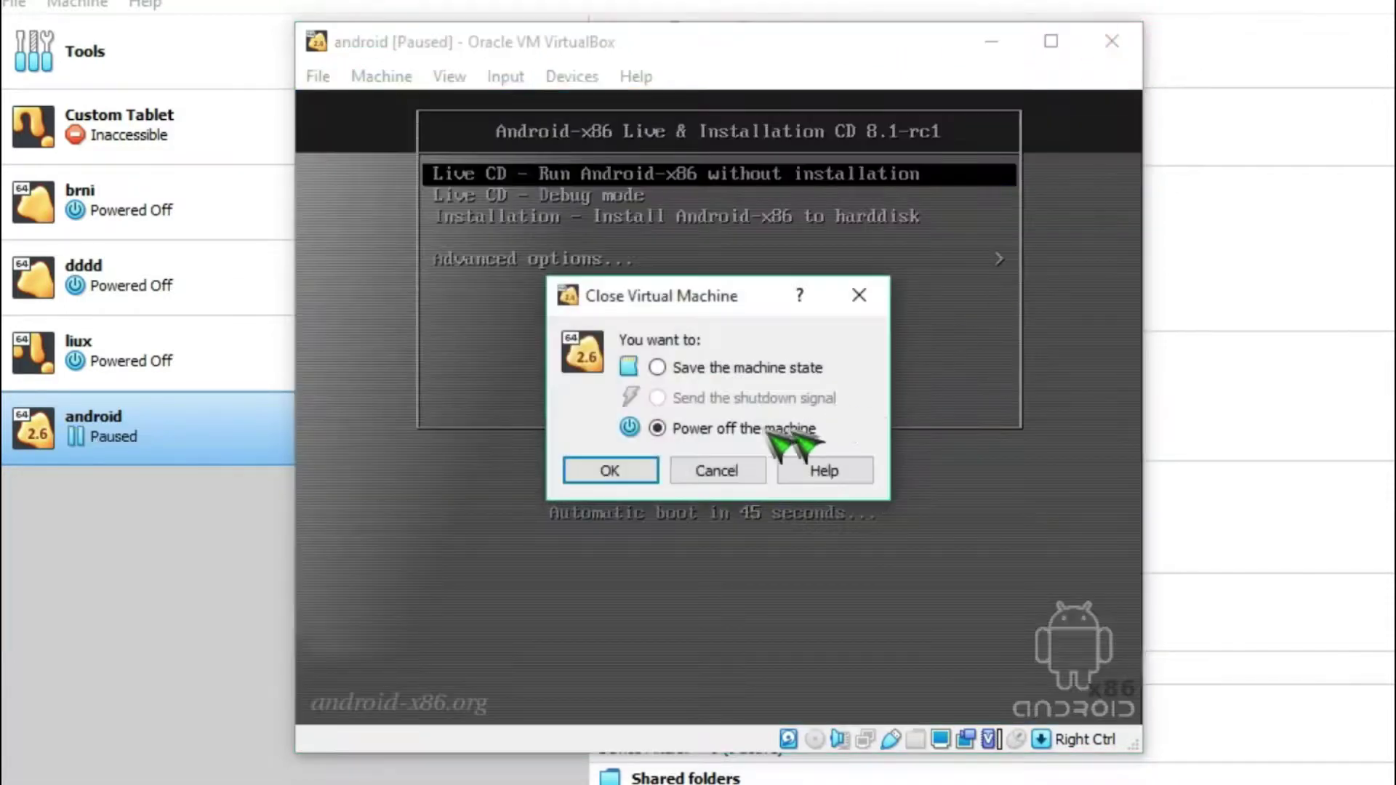
{"action": "left_click", "coordinate": [610, 471]}
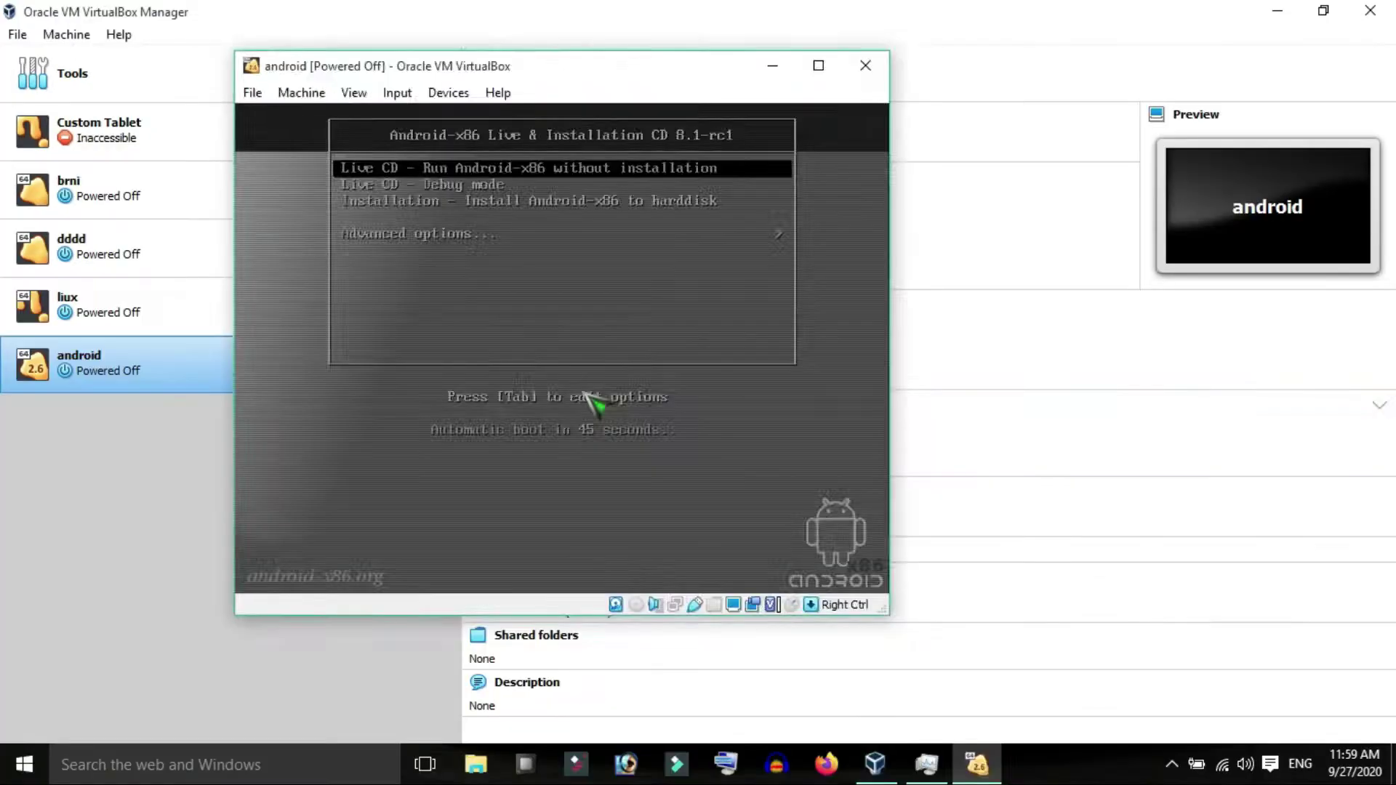
{"action": "left_click", "coordinate": [626, 73]}
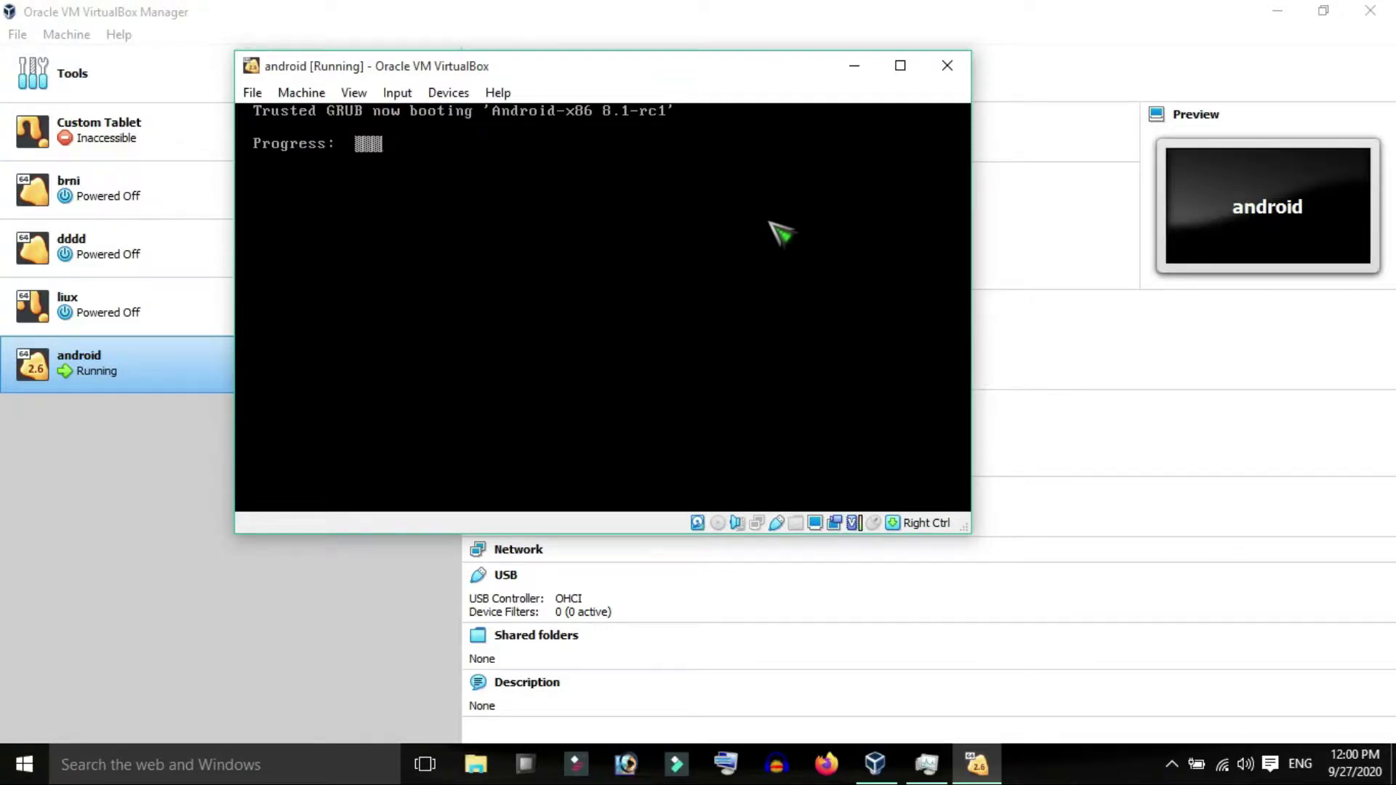
{"action": "left_click", "coordinate": [900, 66]}
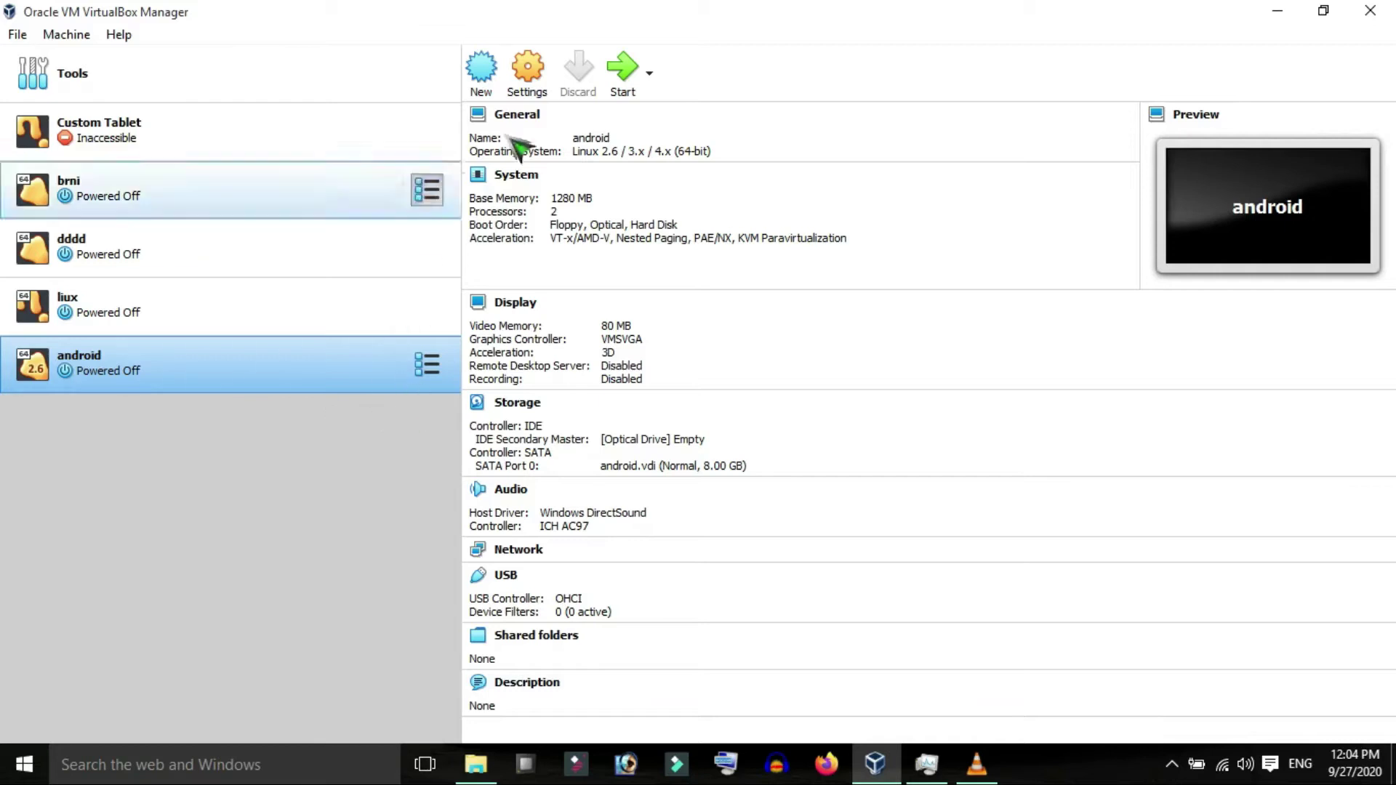
Change the android machine's operating system type to Other and its version to Other/Unknown (64-bit), and save the settings
{"action": "left_click", "coordinate": [529, 71]}
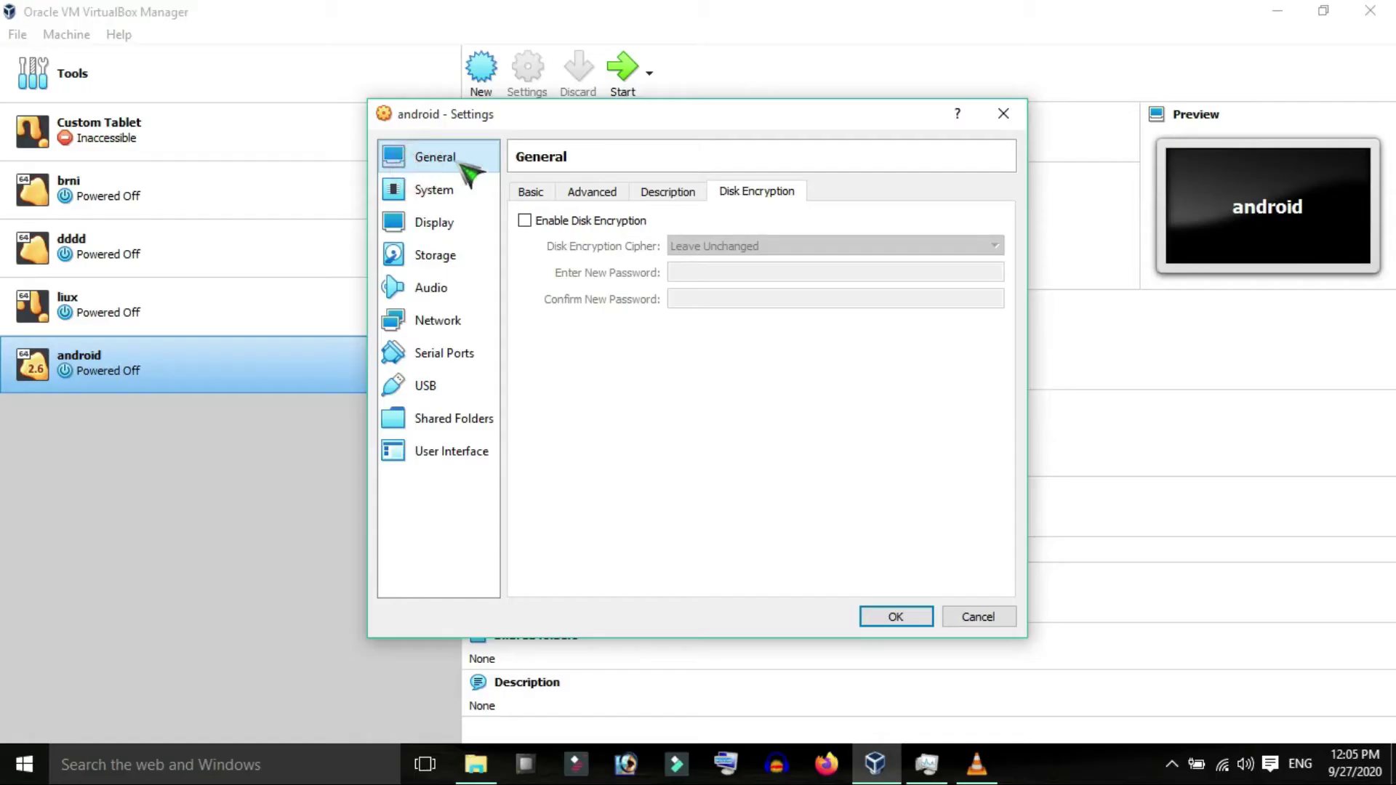
{"action": "left_click", "coordinate": [539, 191]}
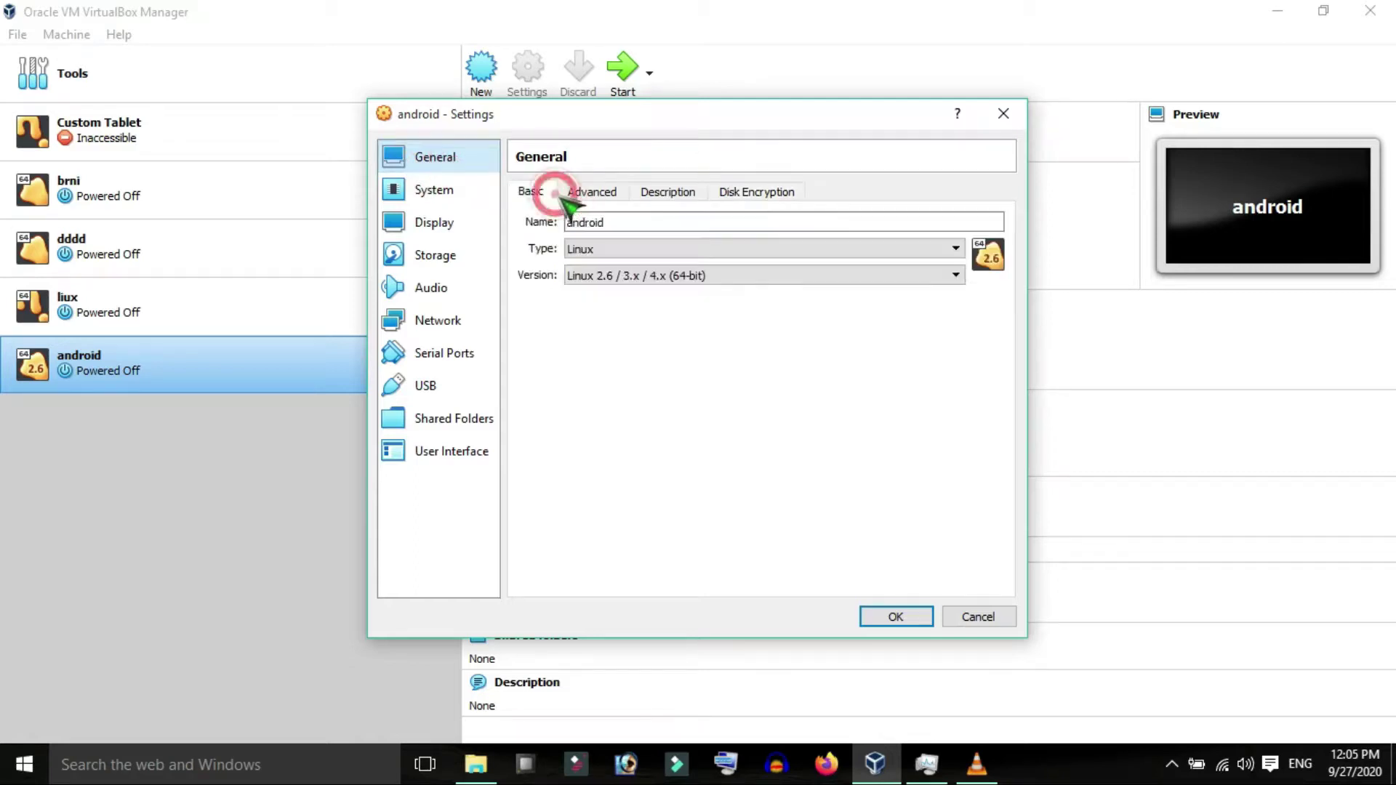
{"action": "left_click", "coordinate": [702, 276]}
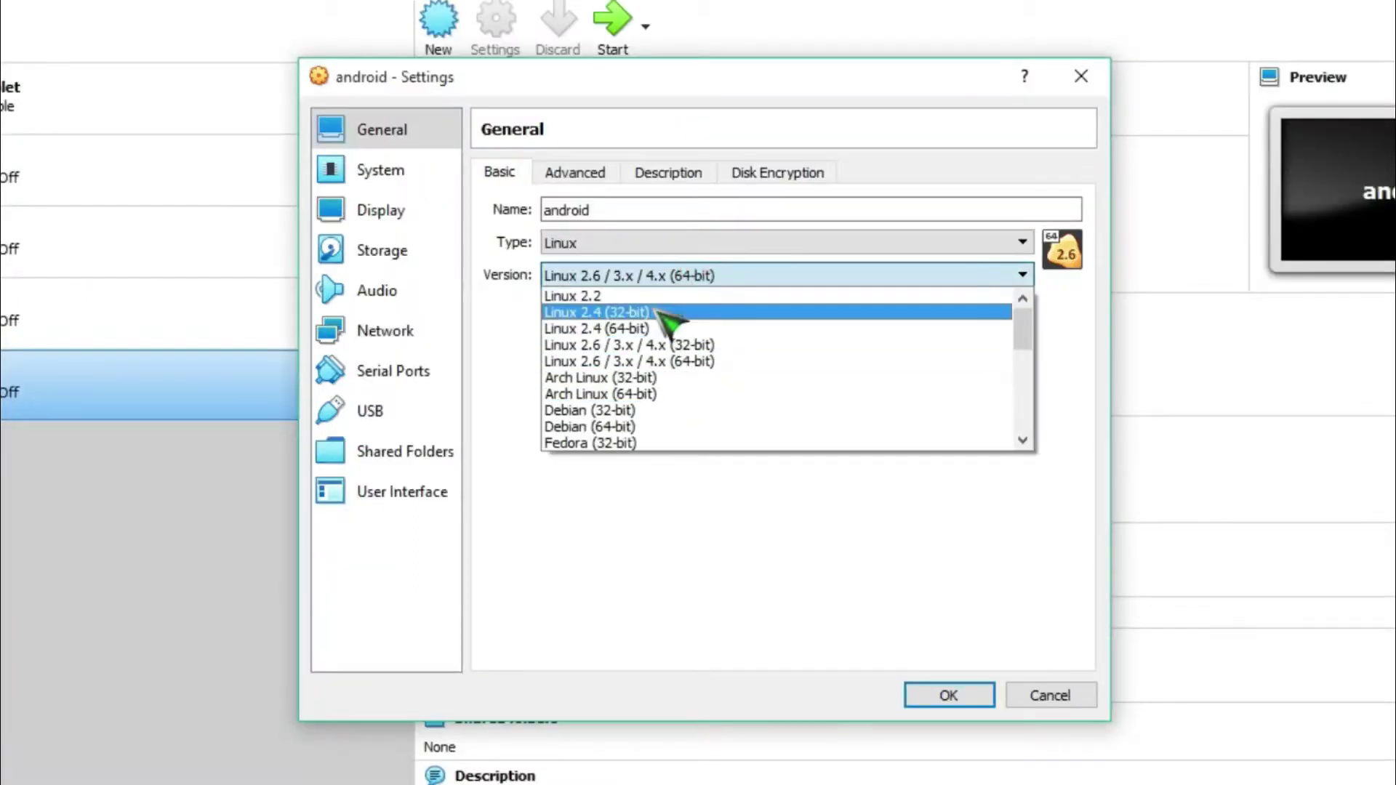
{"action": "left_click", "coordinate": [639, 240]}
{"action": "left_click", "coordinate": [639, 240]}
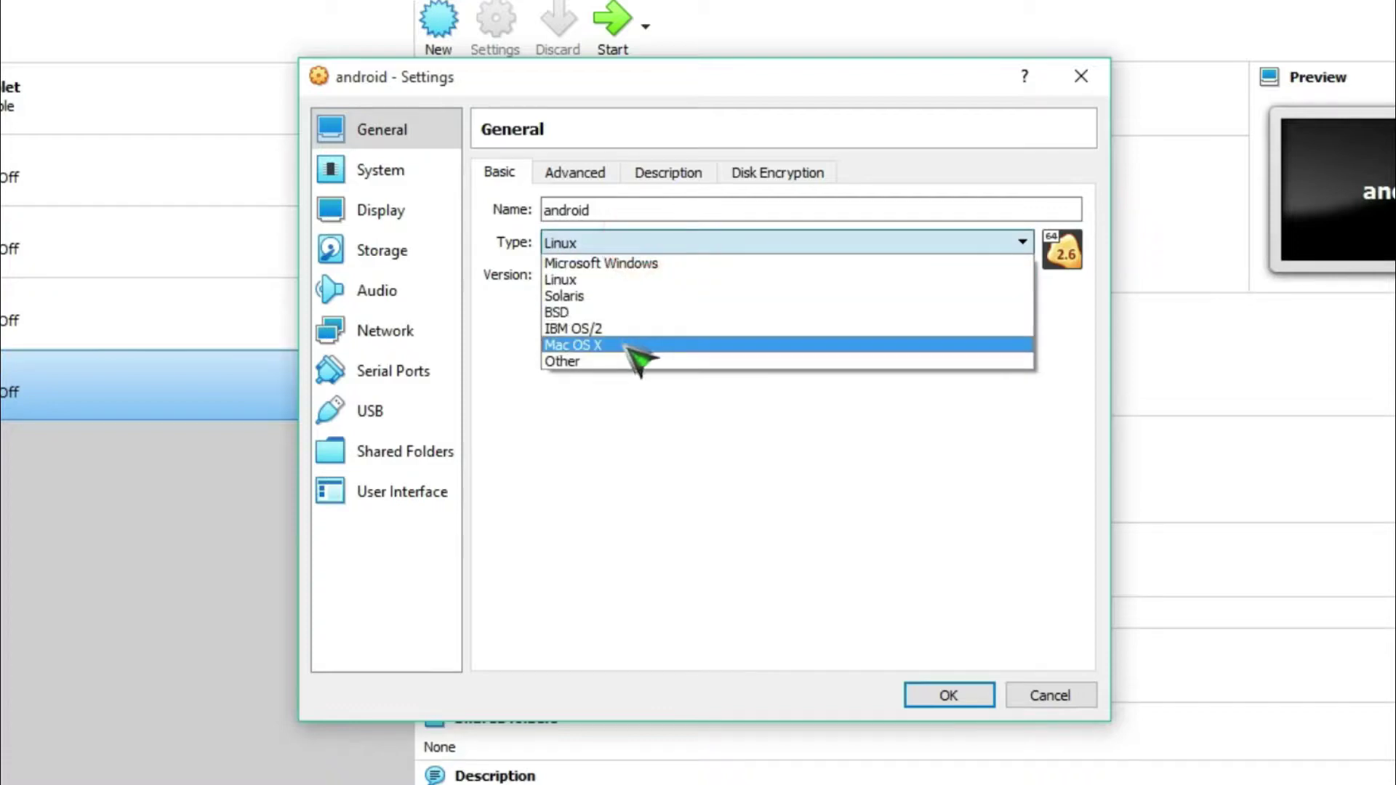
{"action": "left_click", "coordinate": [637, 362]}
{"action": "left_click", "coordinate": [632, 275]}
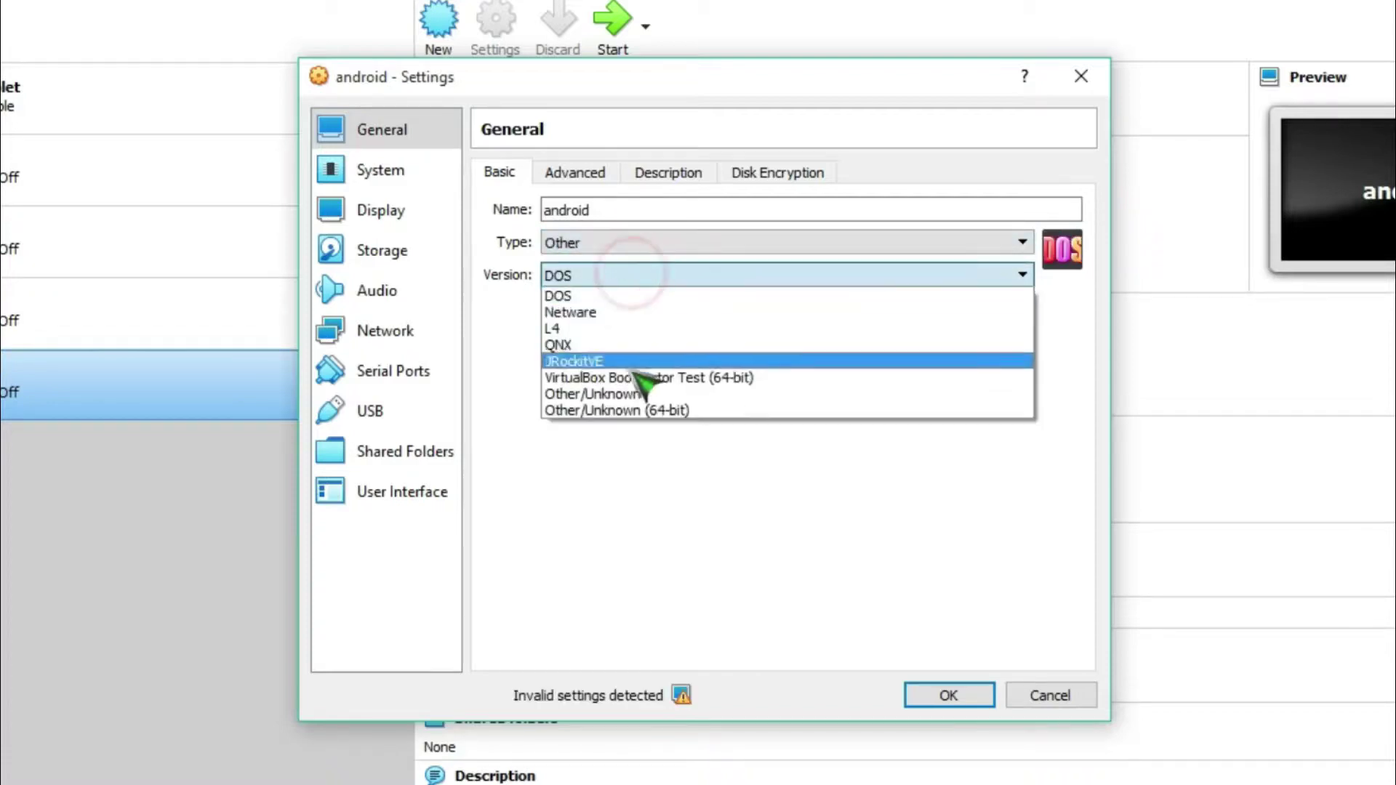
{"action": "left_click", "coordinate": [615, 410]}
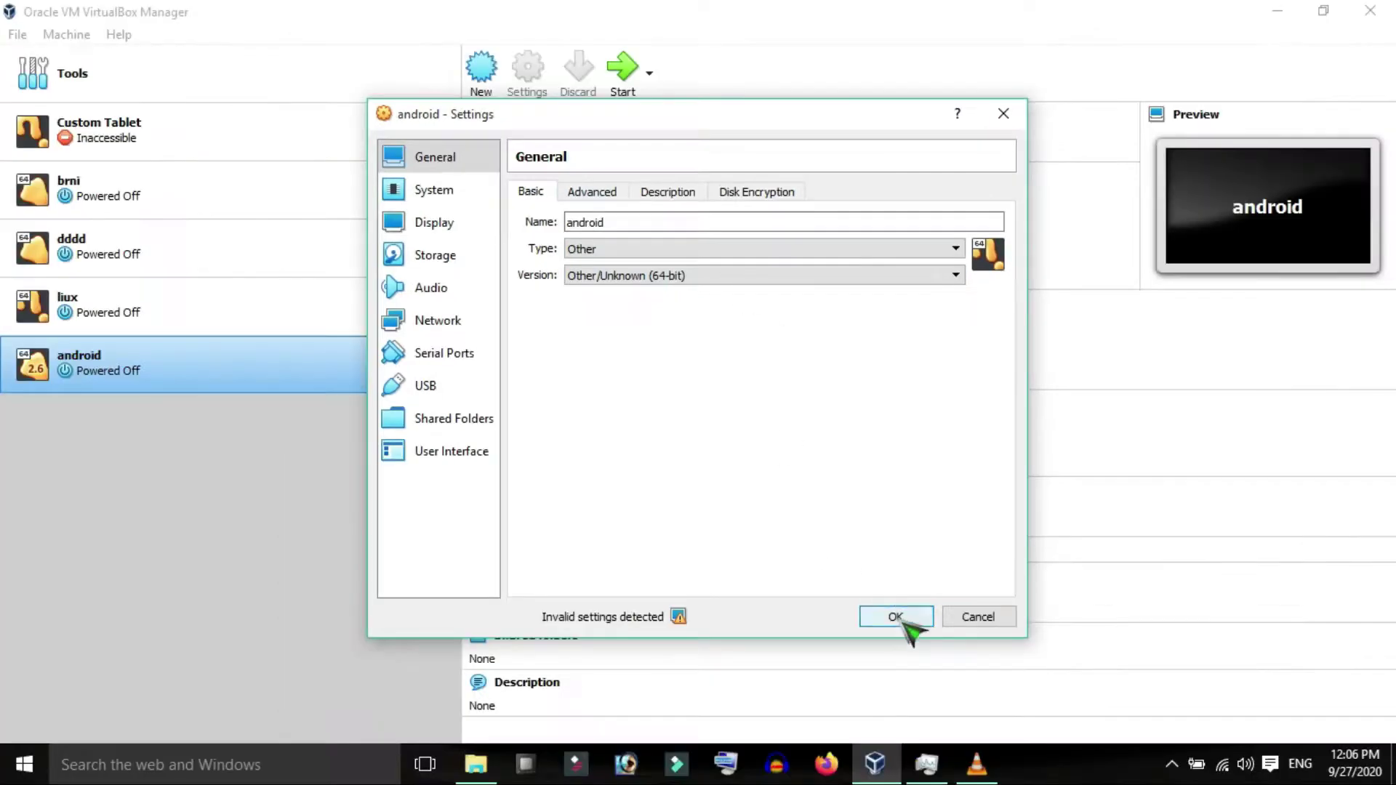
{"action": "left_click", "coordinate": [895, 617]}
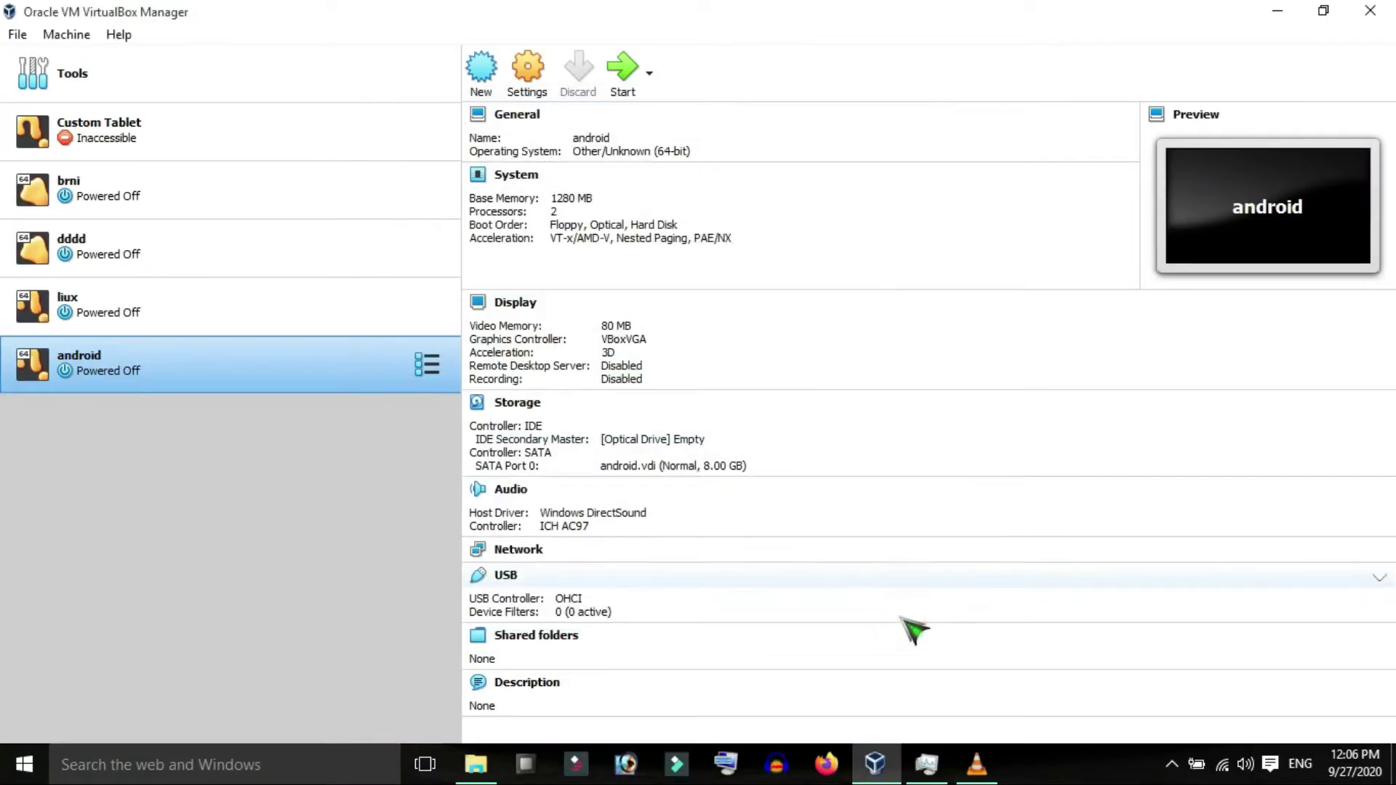
Start the android machine and boot the Android-x86 8.1-rc1 entry of the GRUB menu
{"action": "left_click", "coordinate": [627, 73]}
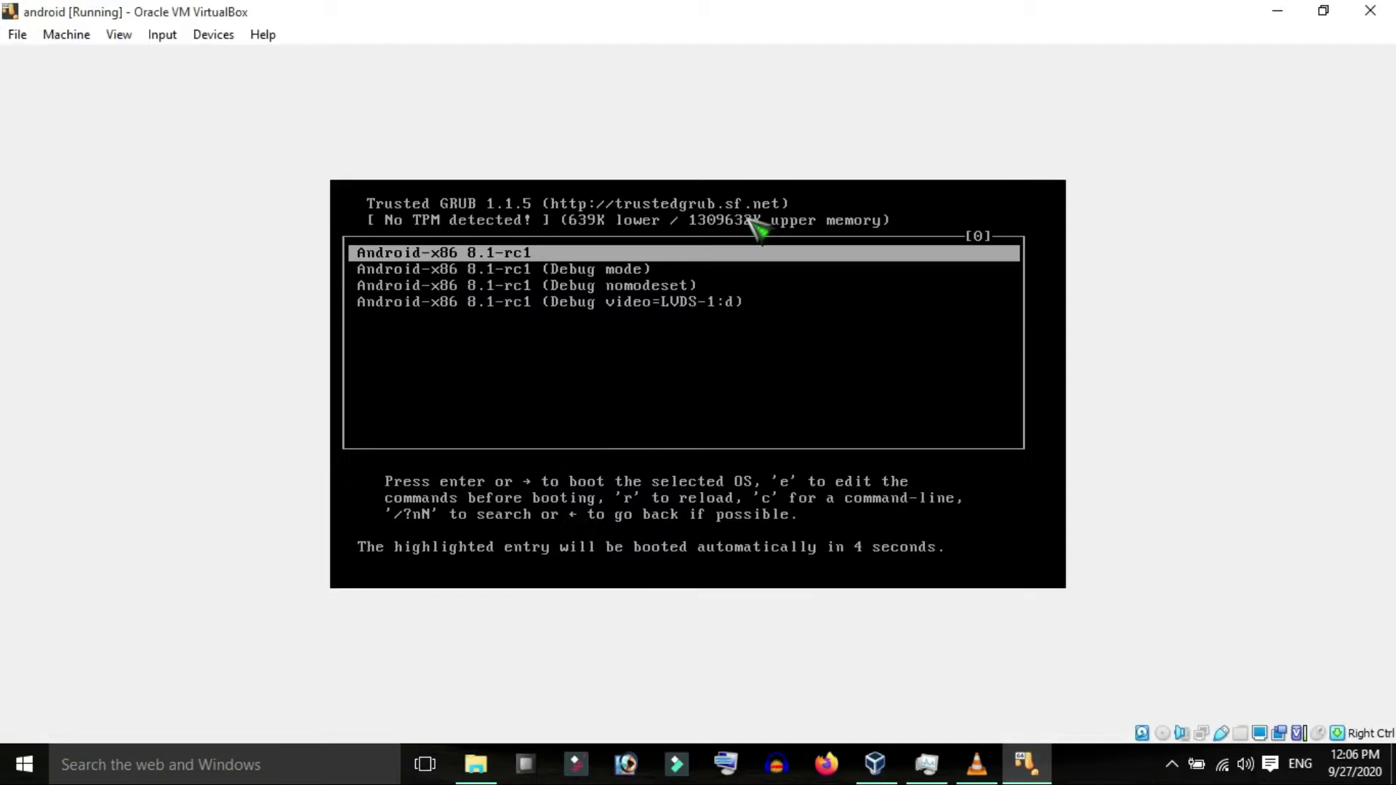
{"action": "key", "text": "Return"}
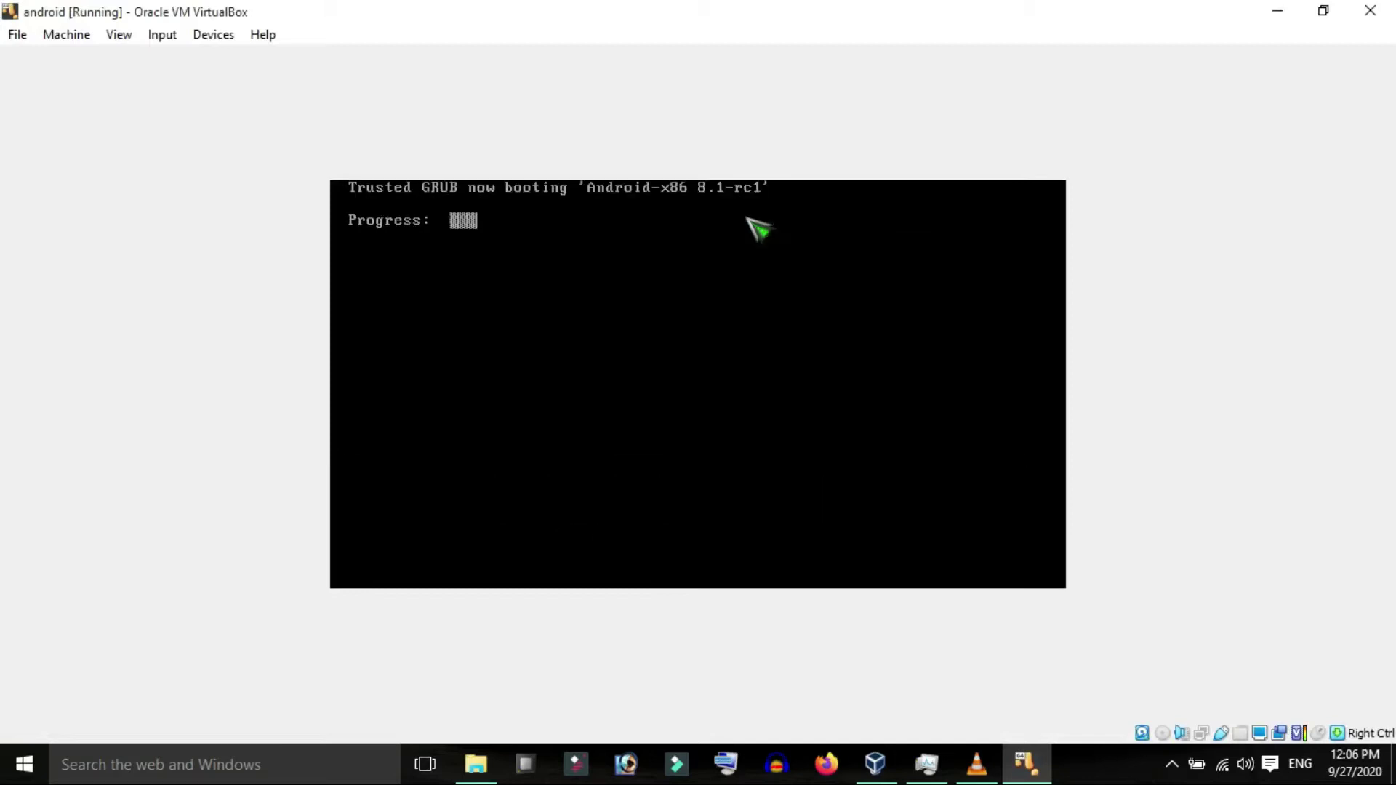